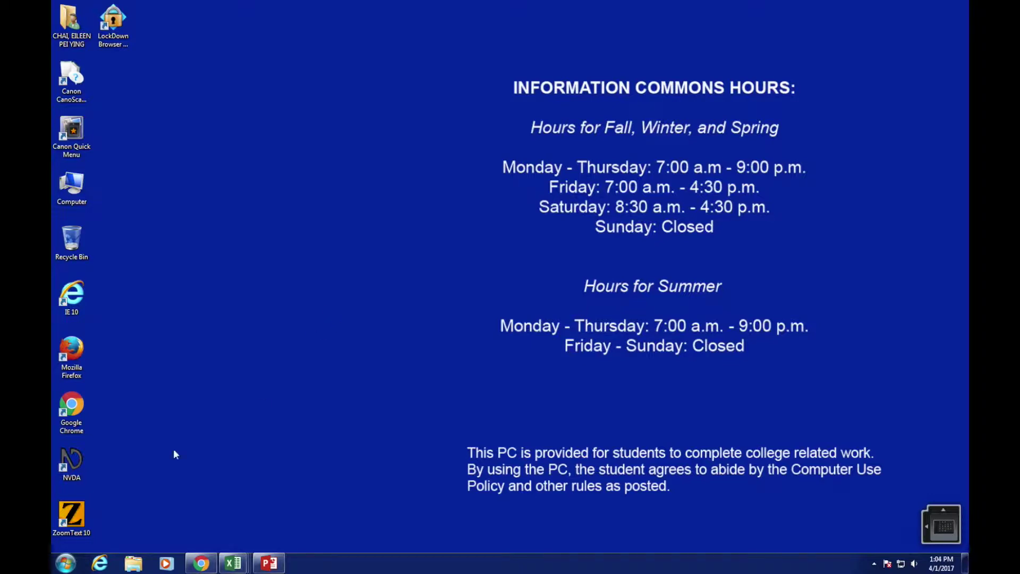
Step: Search the Start menu for 'excel' and launch Excel 2013 from the results
left_click(66, 563)
type("excel")
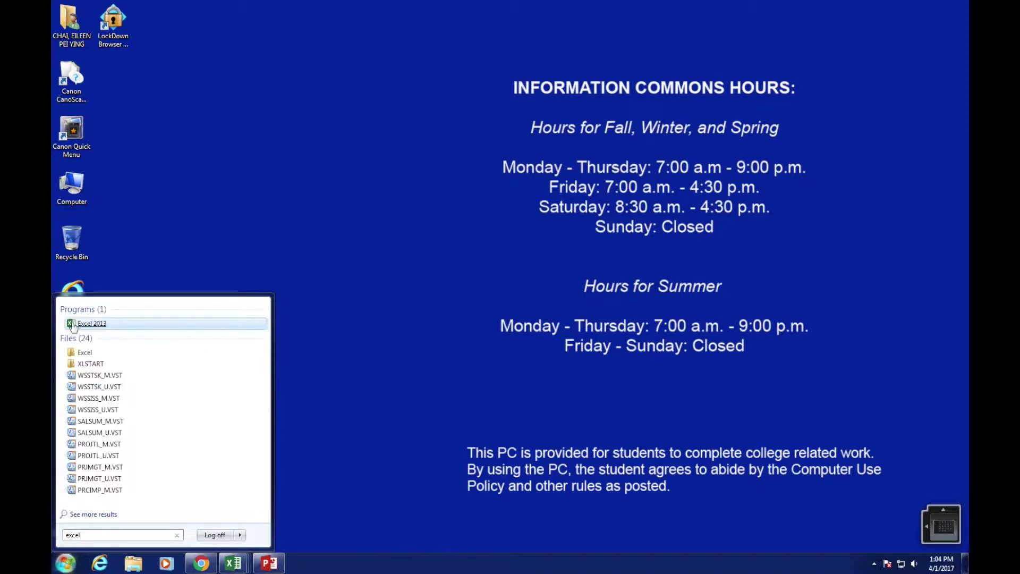
left_click(87, 322)
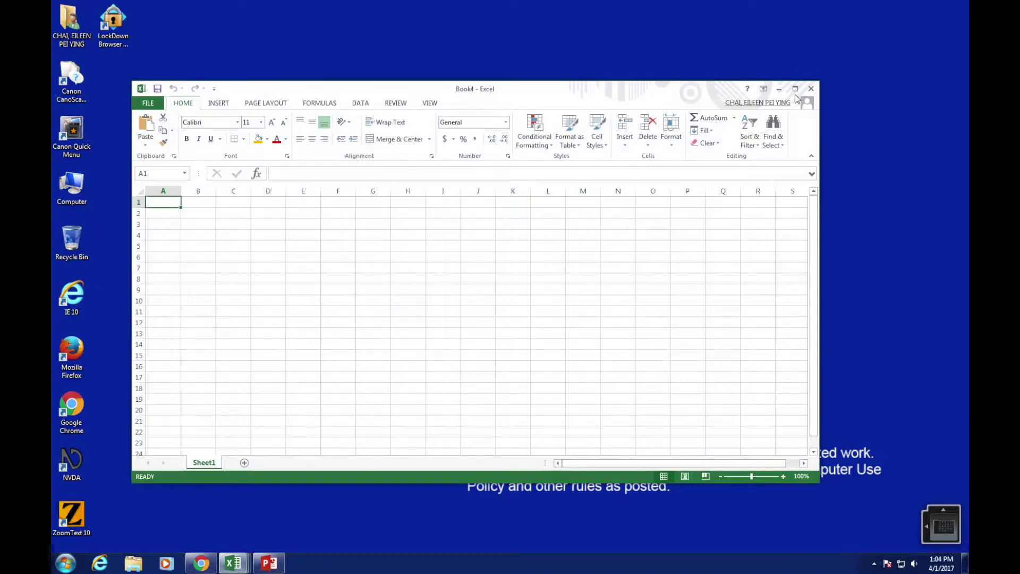
Step: Maximize the workbook window and enter the Year and Mass(g) column headers
left_click(795, 89)
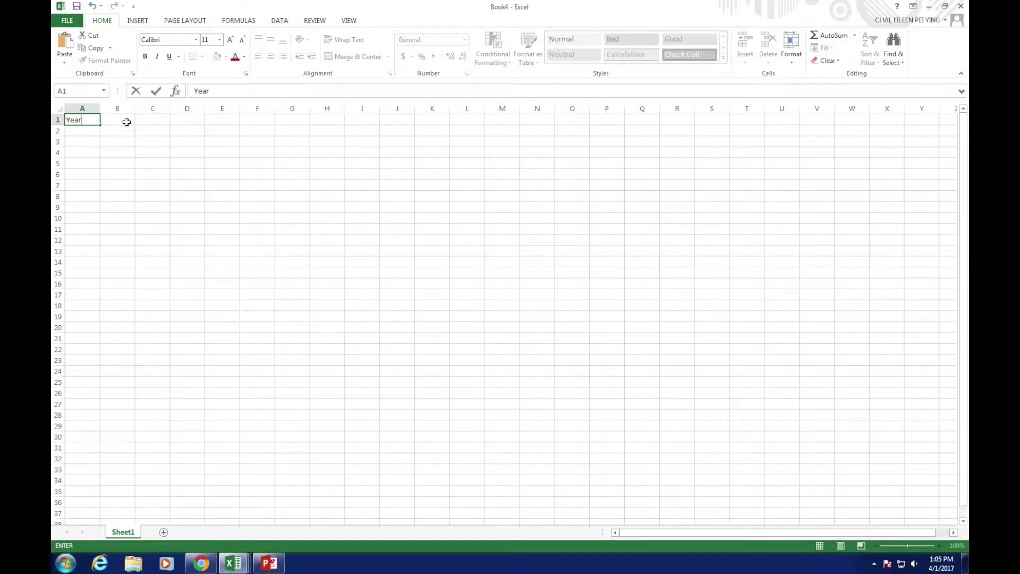
left_click(126, 121)
type("Mass(g")
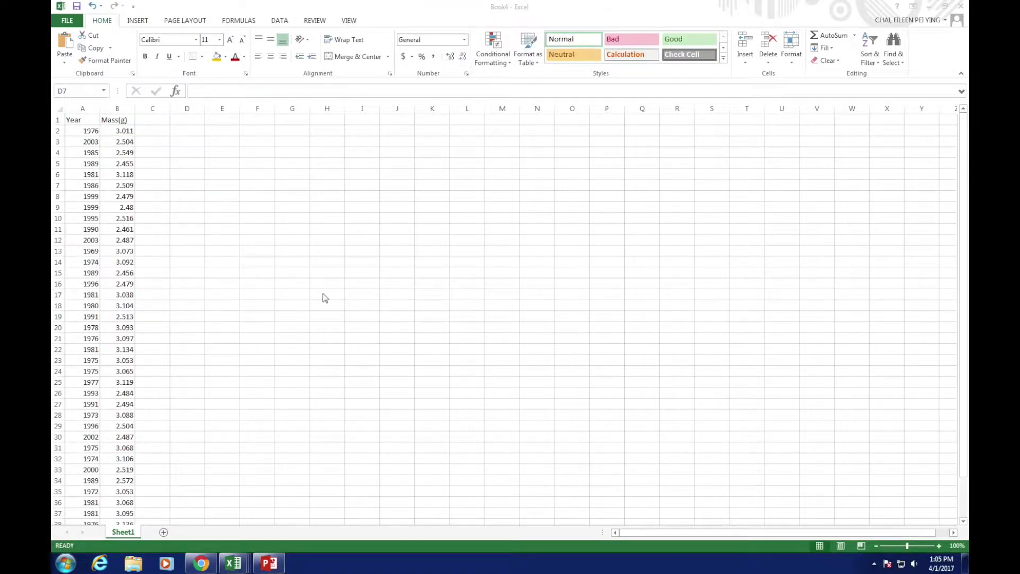
Step: Sort the Year data smallest to largest, from 1969, then select the Year and Mass data
right_click(84, 132)
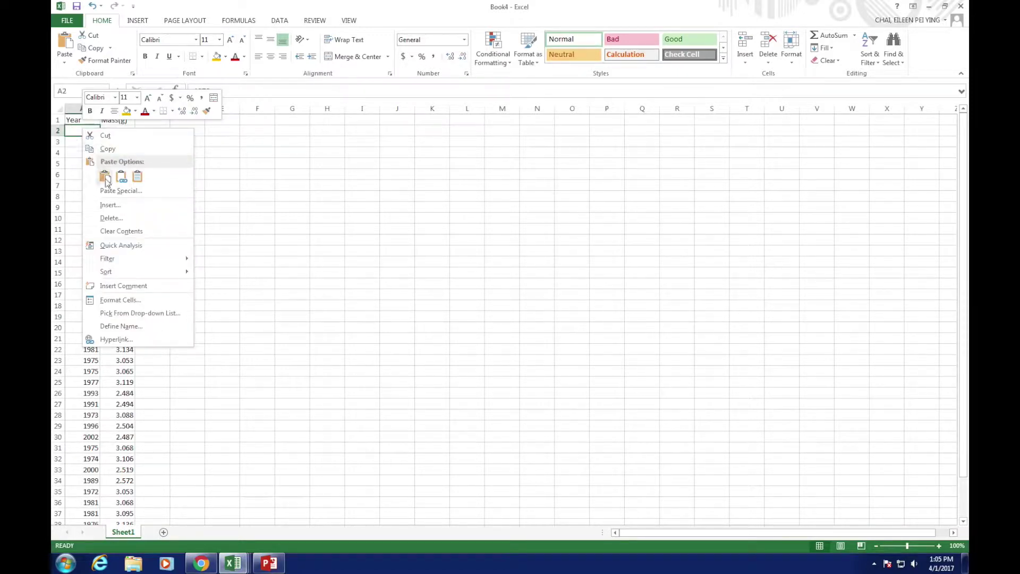
mouse_move(146, 271)
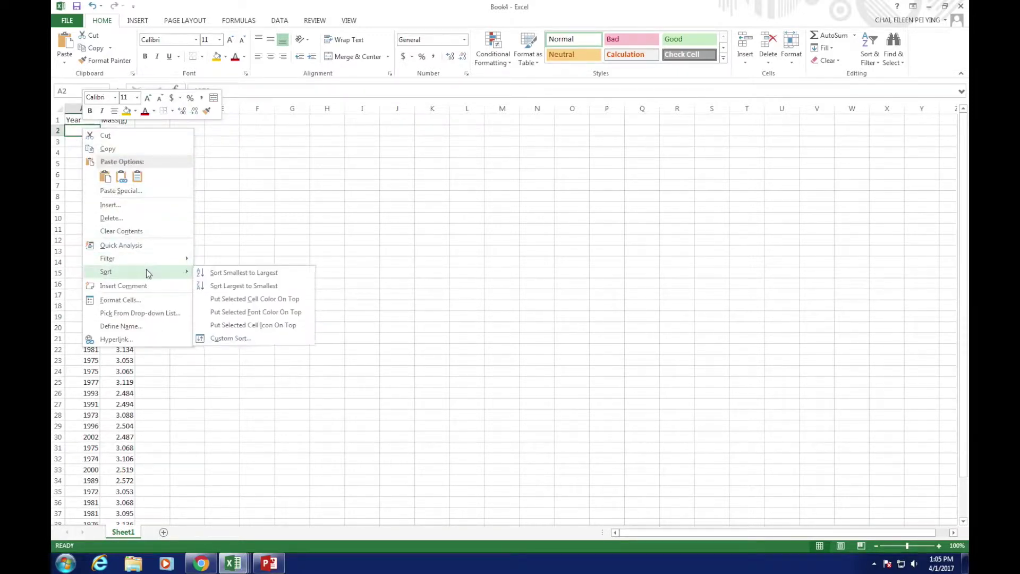
left_click(214, 274)
scroll(148, 312, "down", 3)
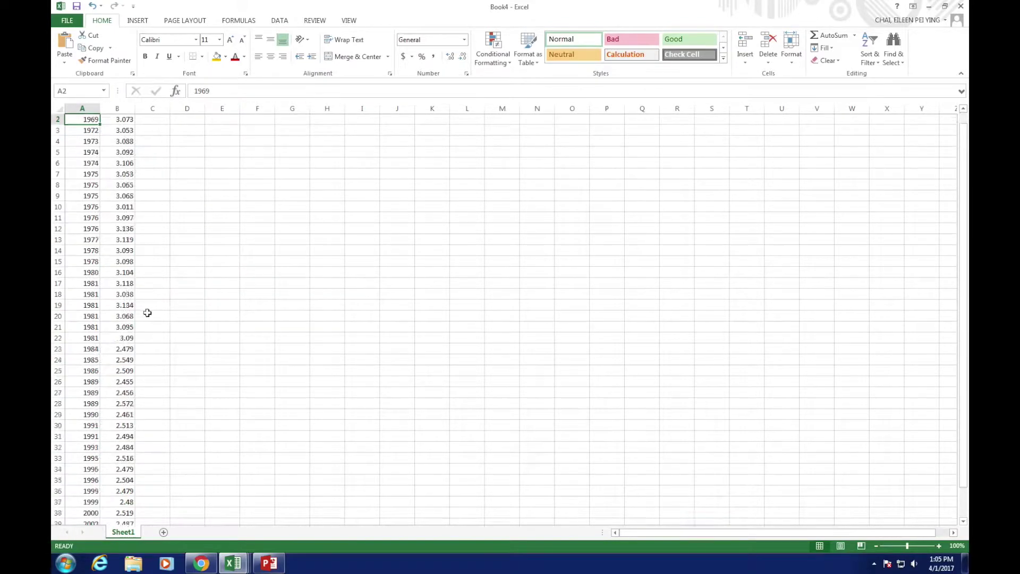
scroll(148, 312, "up", 3)
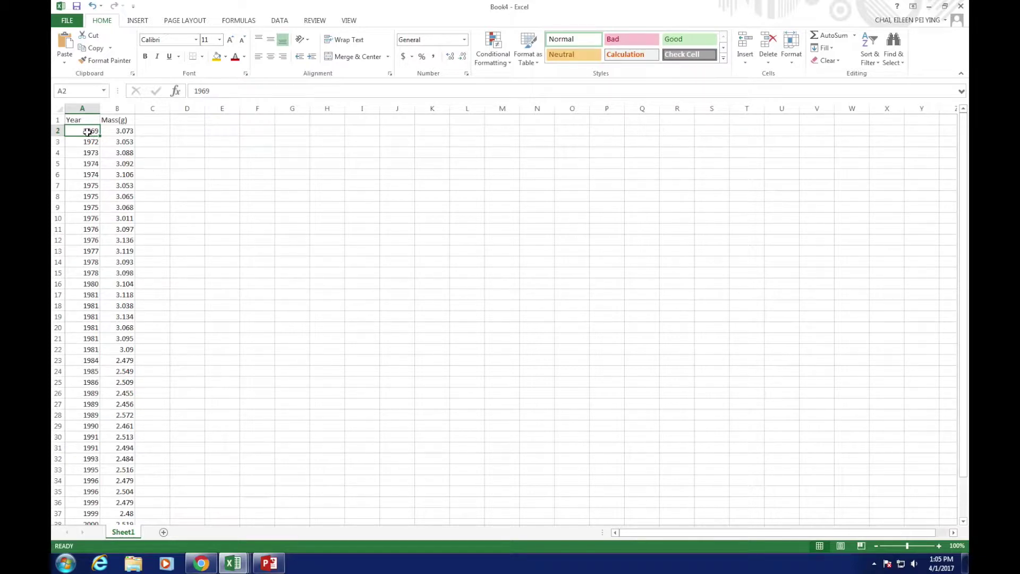
left_click_drag(88, 132, 122, 514)
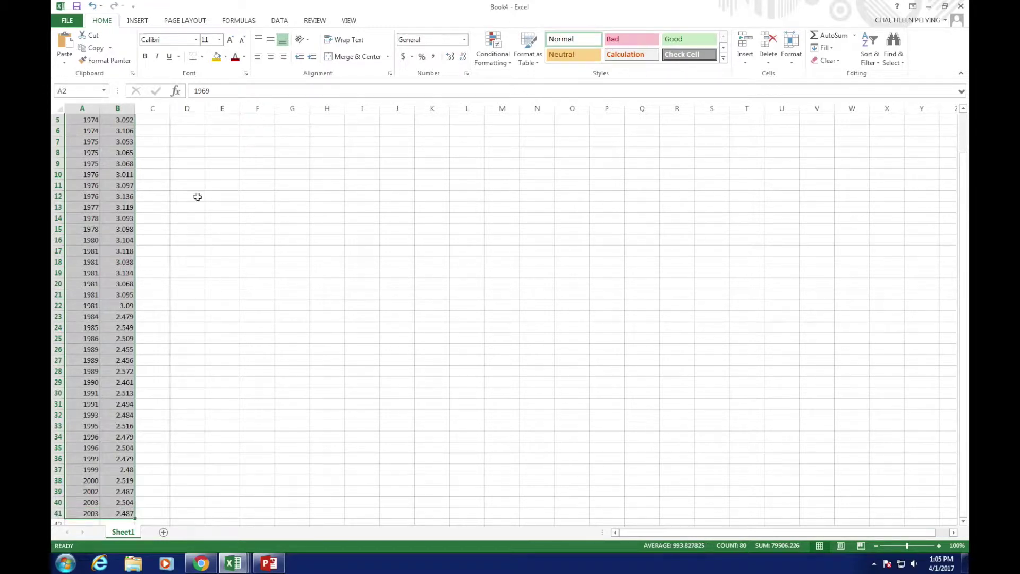
Step: Insert a plain scatter chart plotting Mass(g) against Year
left_click(142, 23)
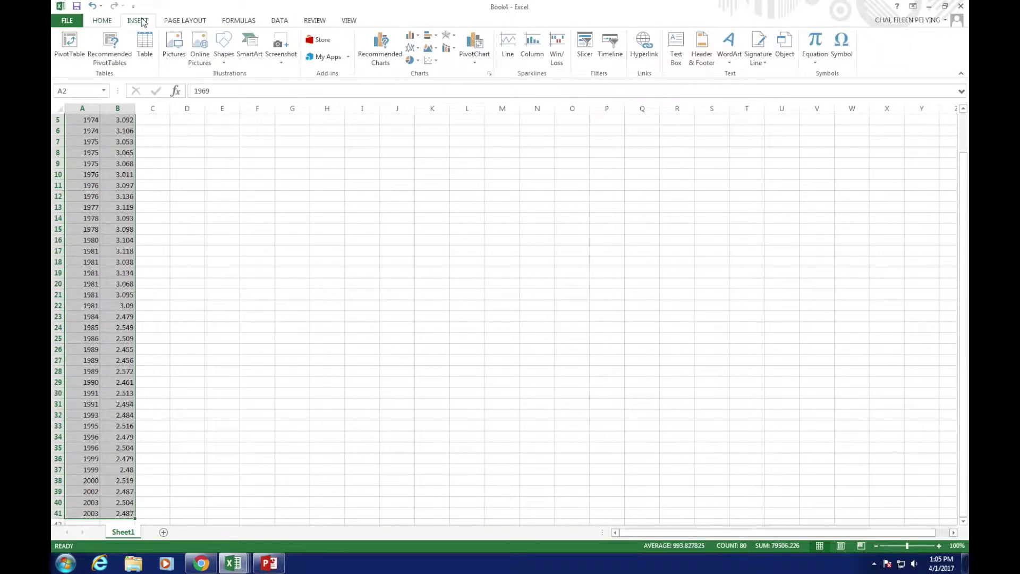
left_click(436, 62)
left_click(438, 98)
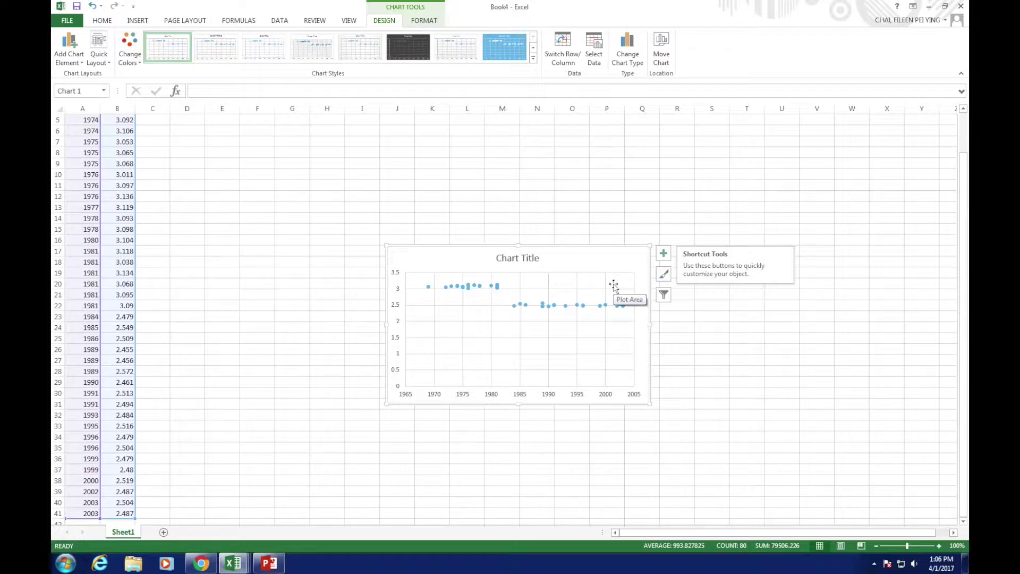
Step: Replace the 'Chart Title' placeholder with 'Mass vs. Year'
left_click(536, 260)
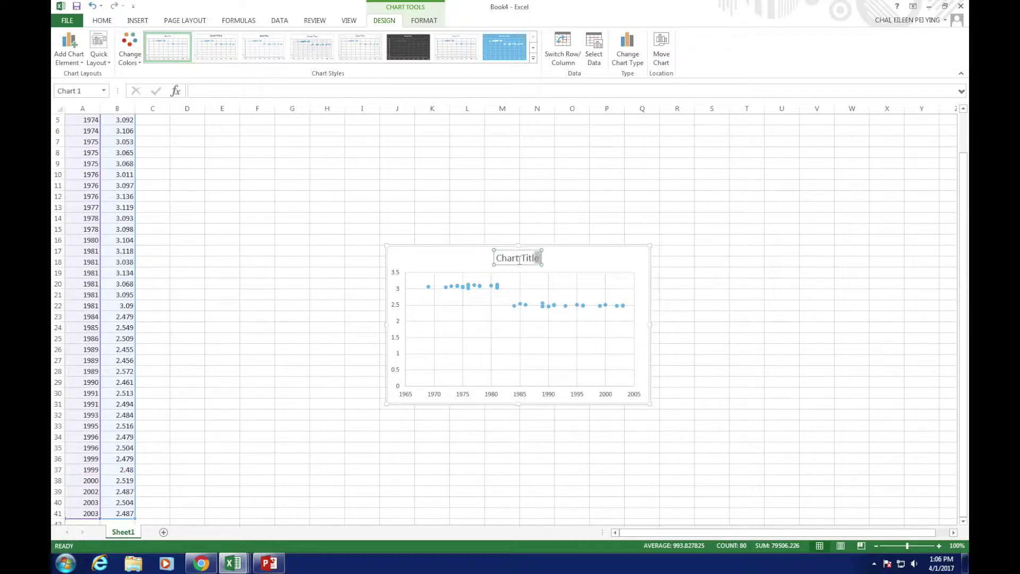
left_click_drag(539, 259, 497, 260)
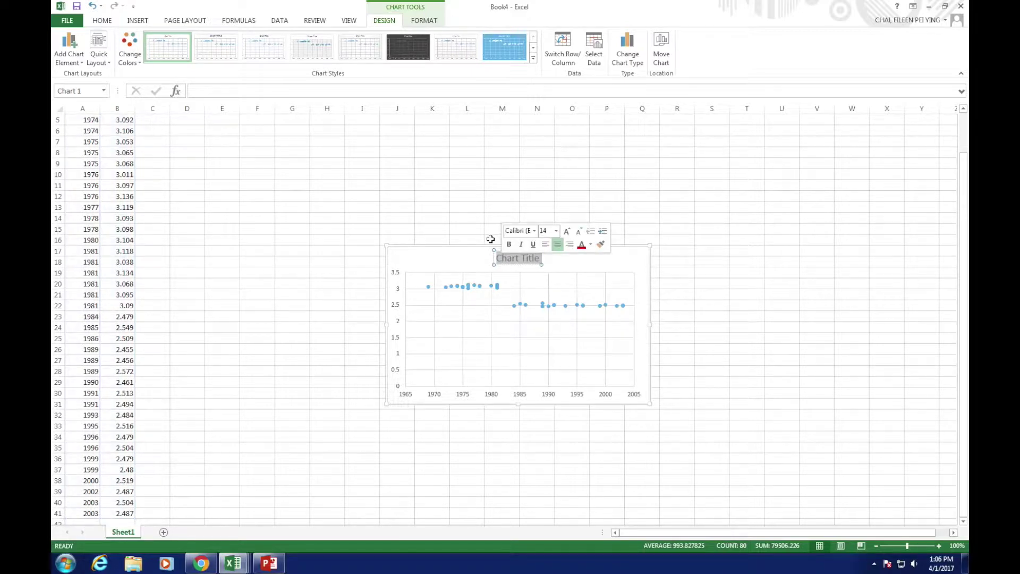
type("Mass")
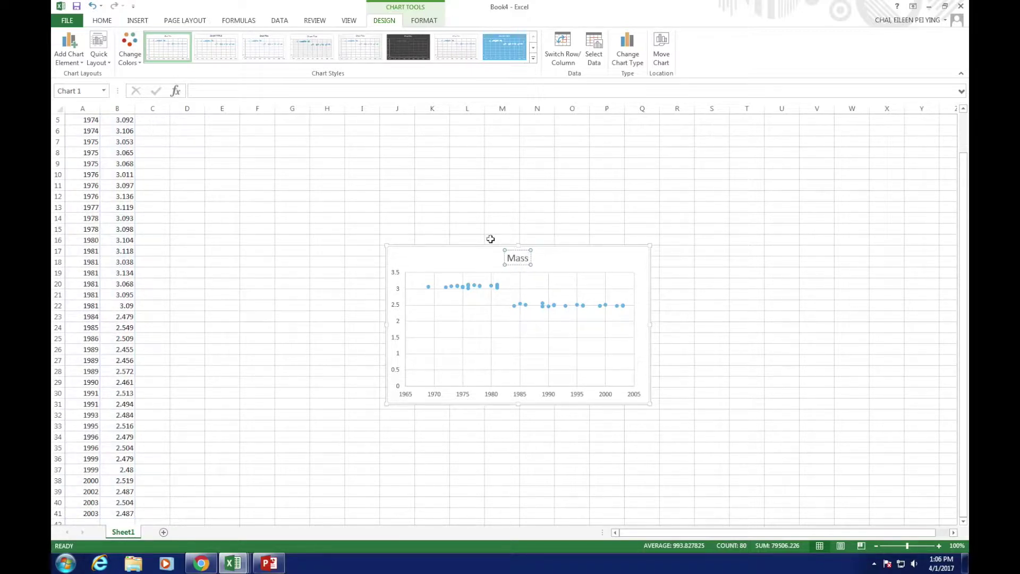
type(" vs. Year")
left_click(584, 273)
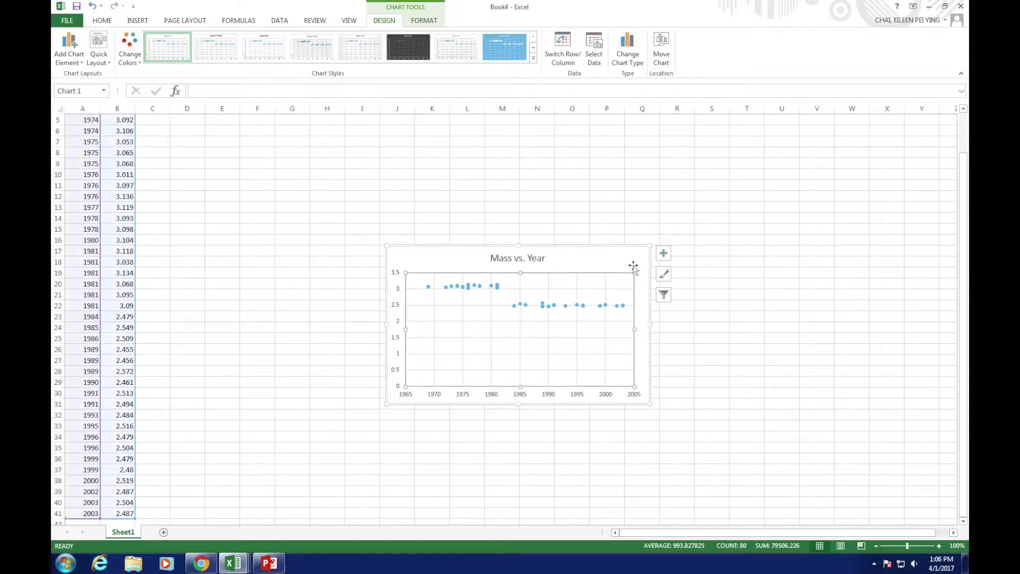
Step: Add axis titles to the chart and label the vertical axis 'Mass (g)'
left_click(663, 255)
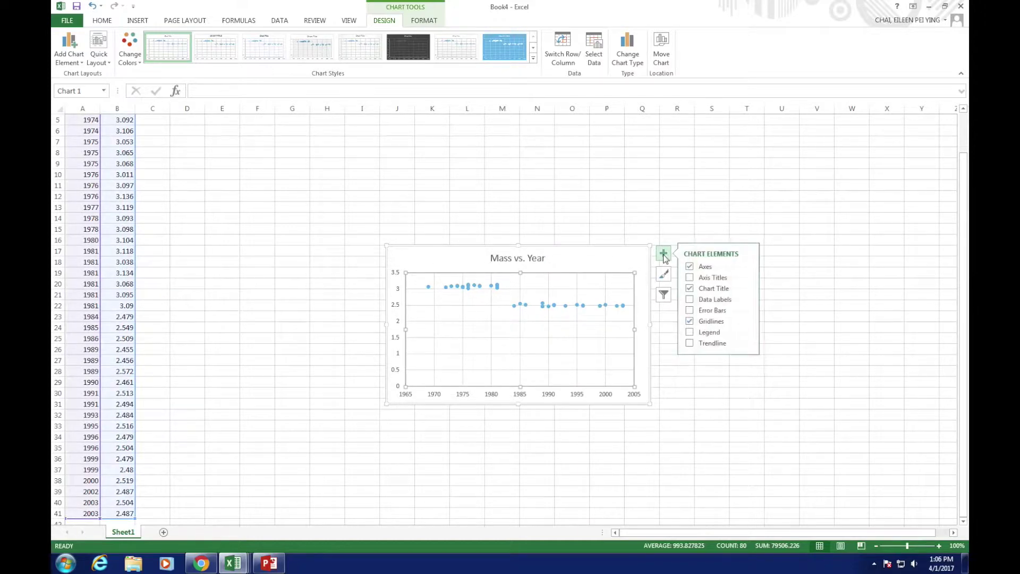
left_click(690, 276)
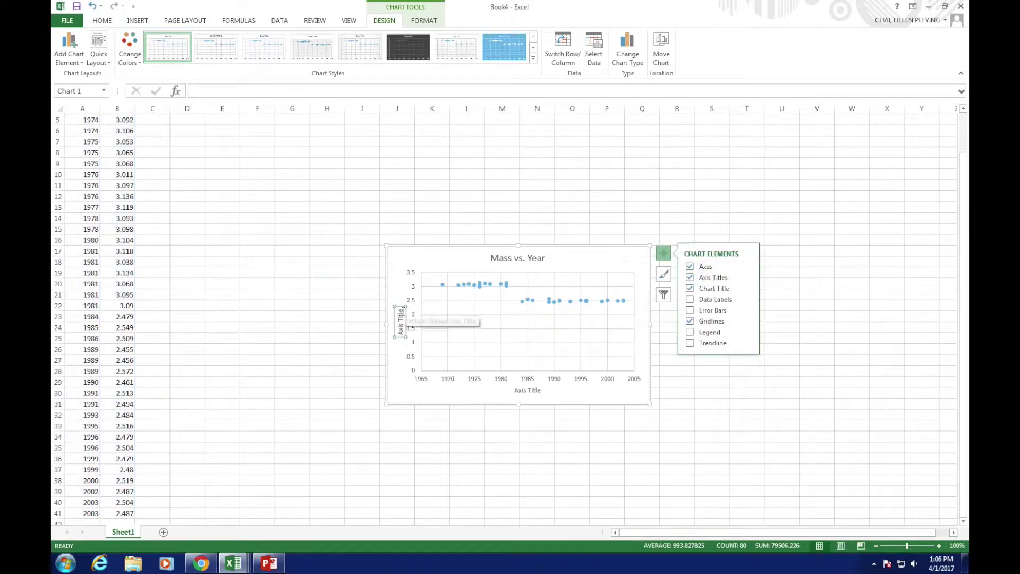
double_click(401, 315)
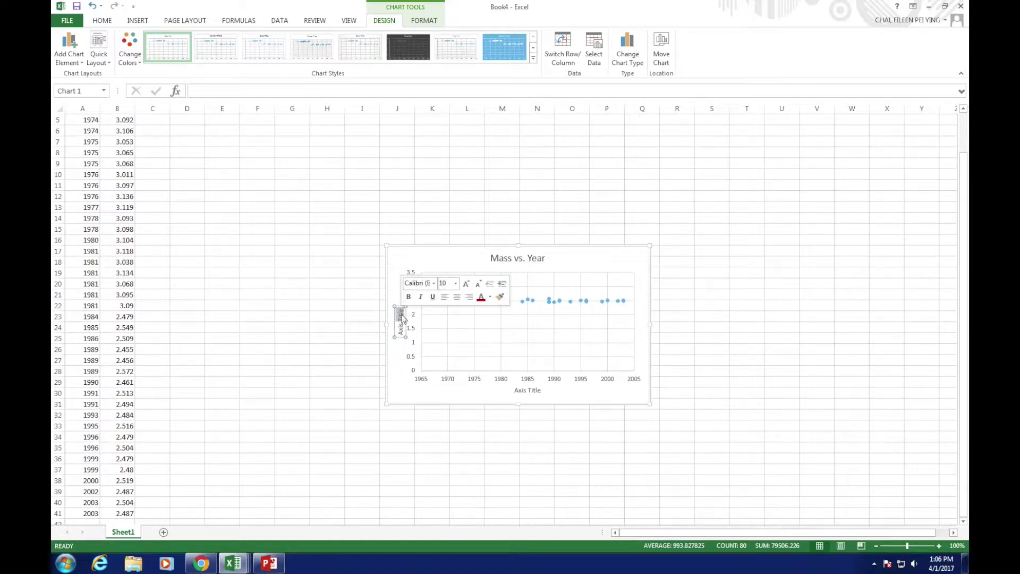
key("BackSpace")
key("BackSpace")
key("BackSpace")
key("BackSpace")
key("BackSpace")
key("BackSpace")
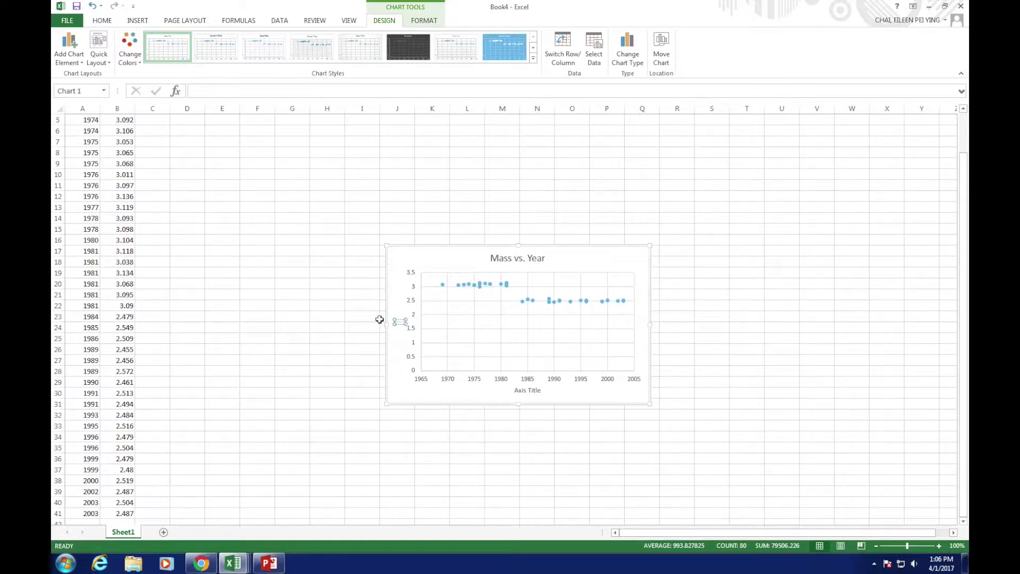
type("Mass (g)")
Step: Label the horizontal axis 'Year' and reselect the chart
left_click(525, 390)
double_click(524, 390)
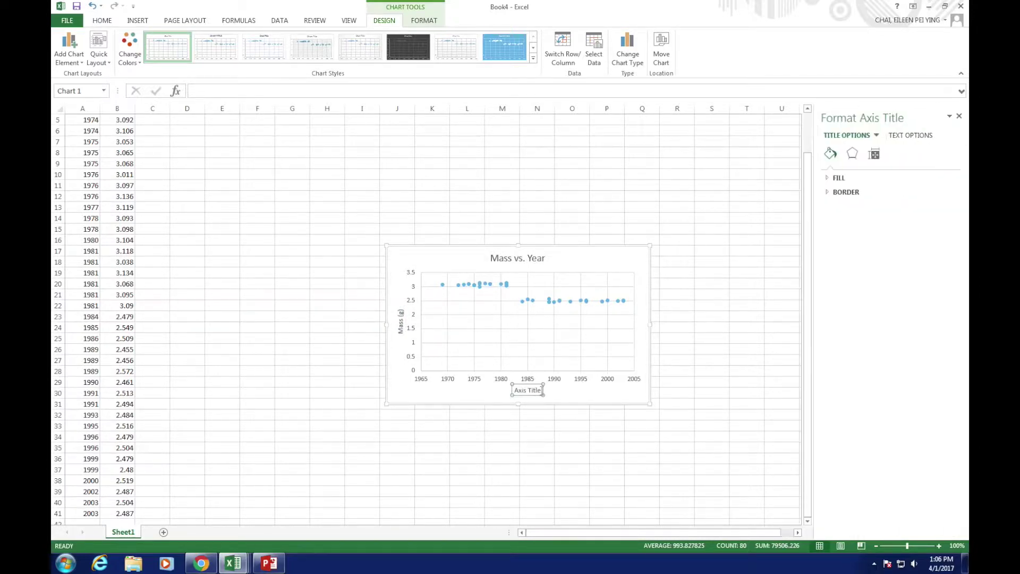
left_click_drag(543, 391, 502, 391)
type("Year")
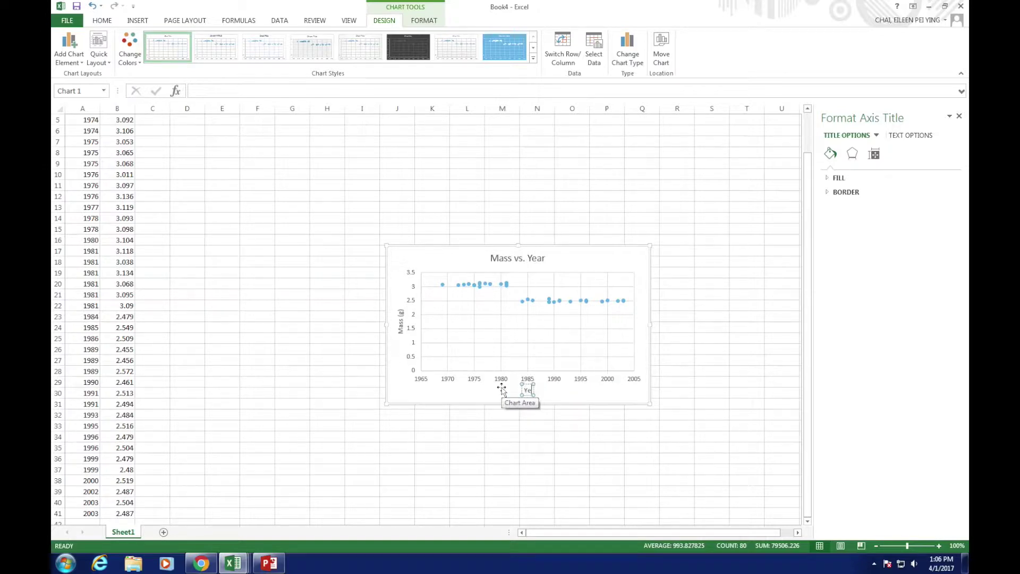
left_click(686, 357)
left_click(601, 266)
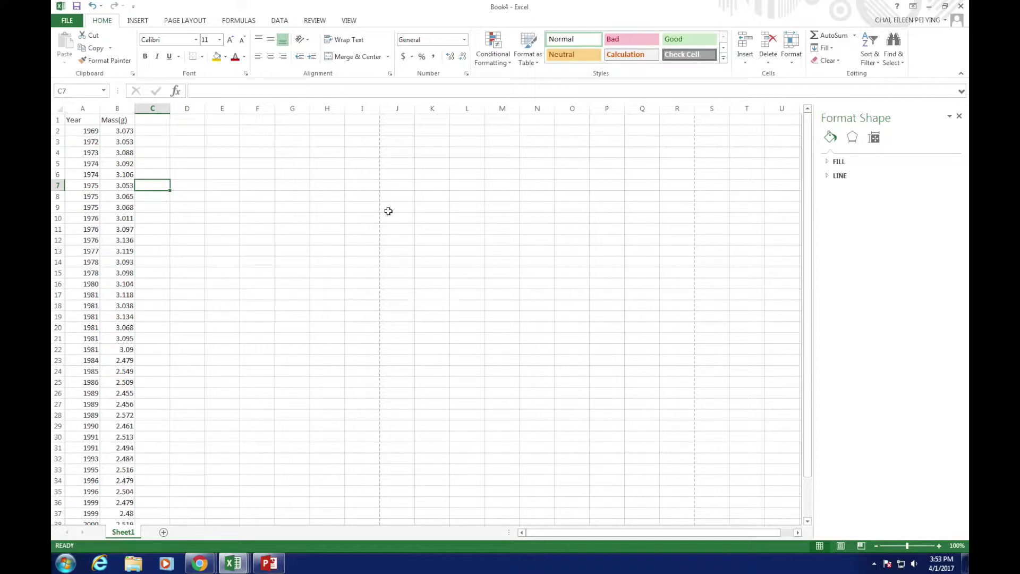
Step: Enable the Analysis ToolPak add-in via File > Options > Add-Ins
left_click(69, 24)
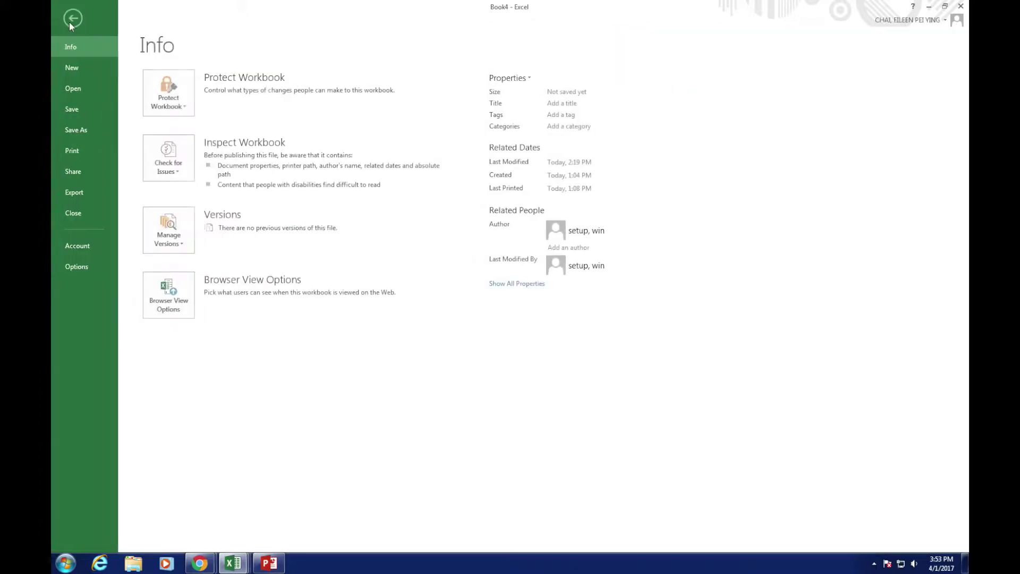
left_click(77, 268)
left_click(537, 181)
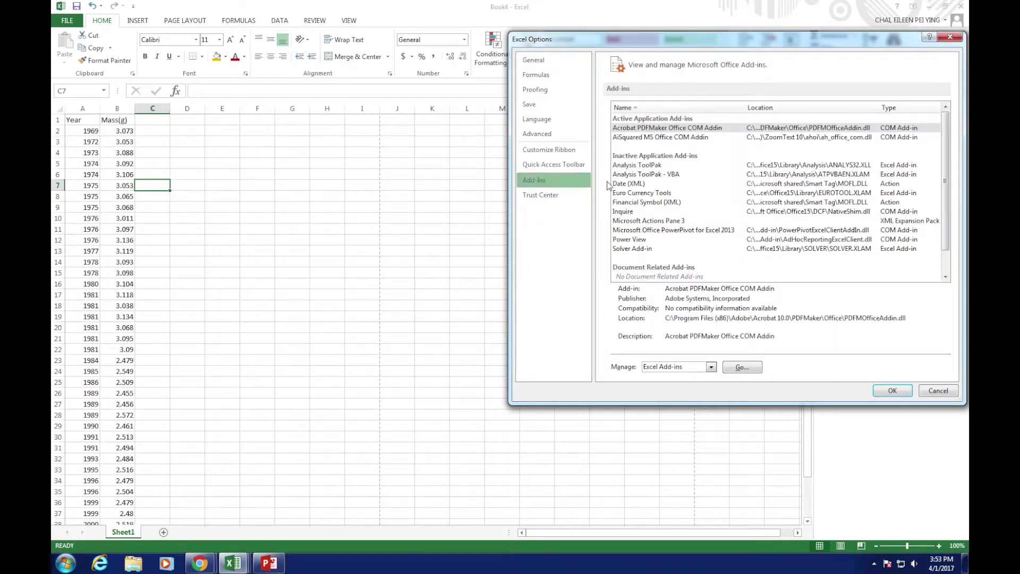
left_click(659, 171)
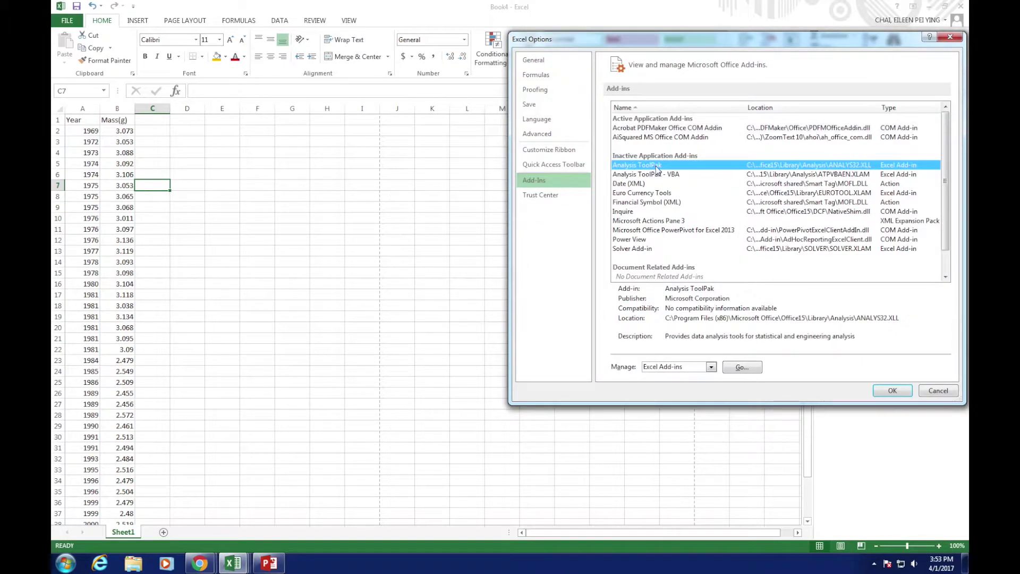
left_click(734, 369)
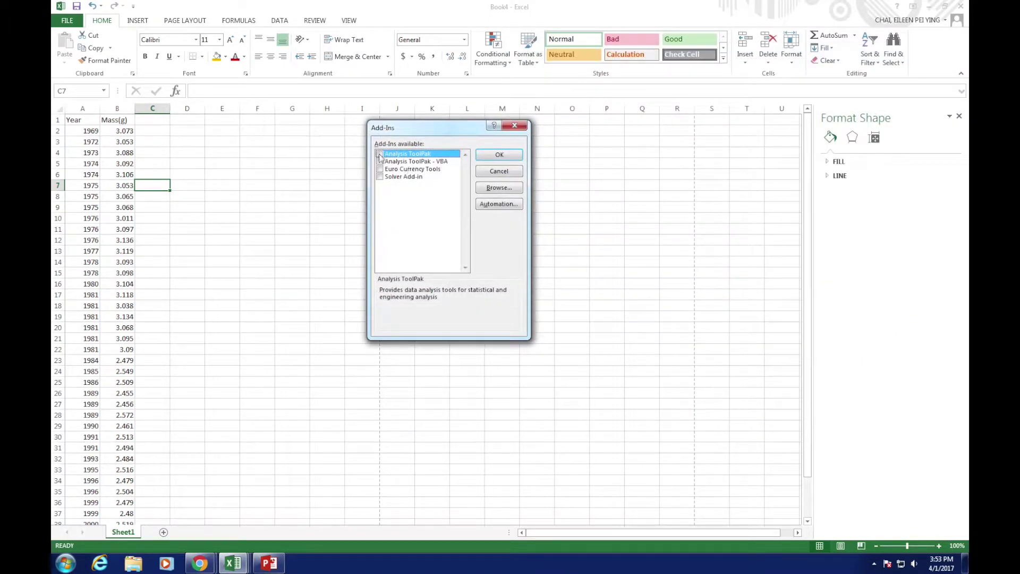
left_click(379, 154)
left_click(499, 155)
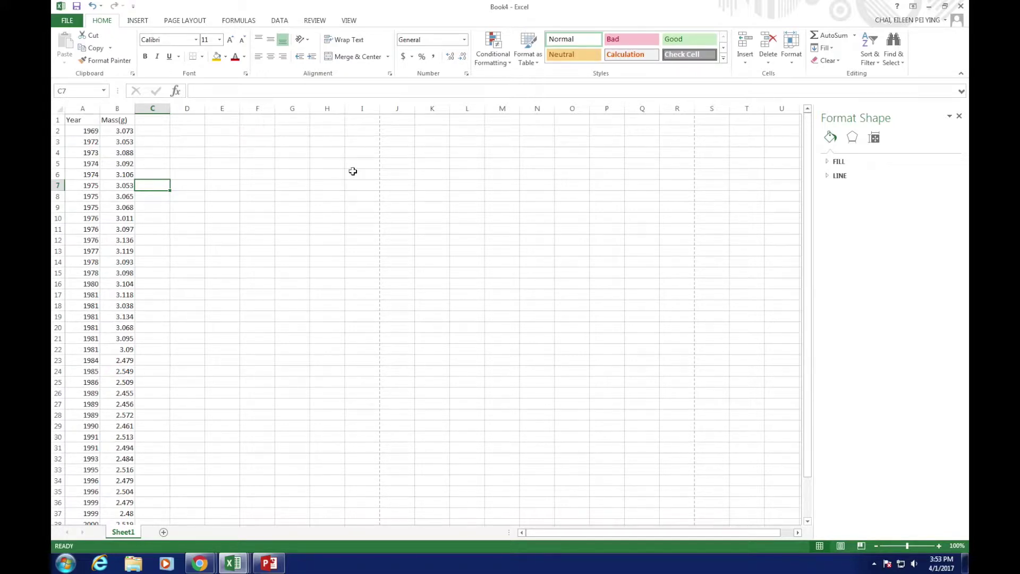
Step: Enter the 'Mass Range' header in D1, 2.44 in D2, and =D2+0.03 in D3
left_click(181, 122)
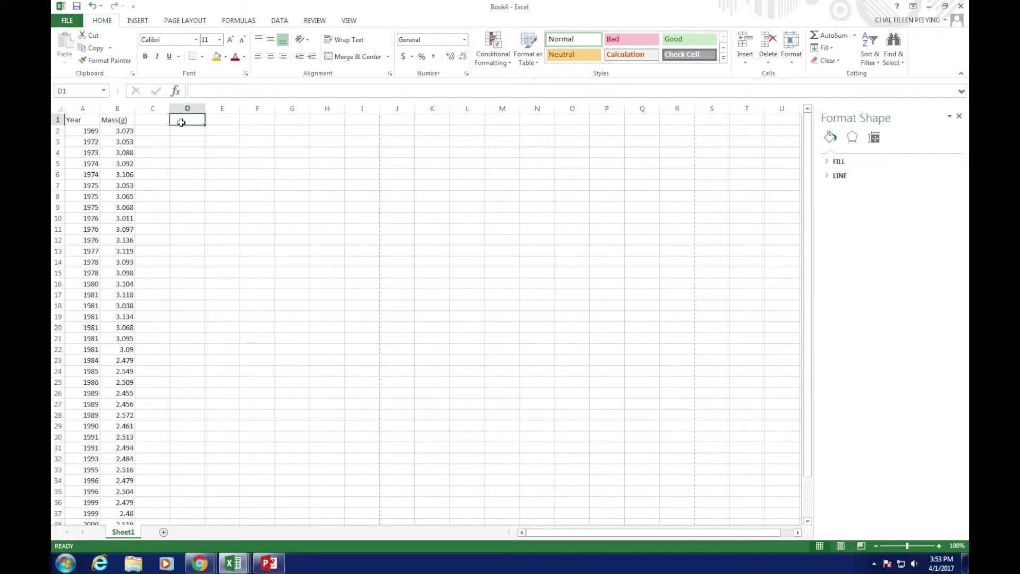
type("Mass R")
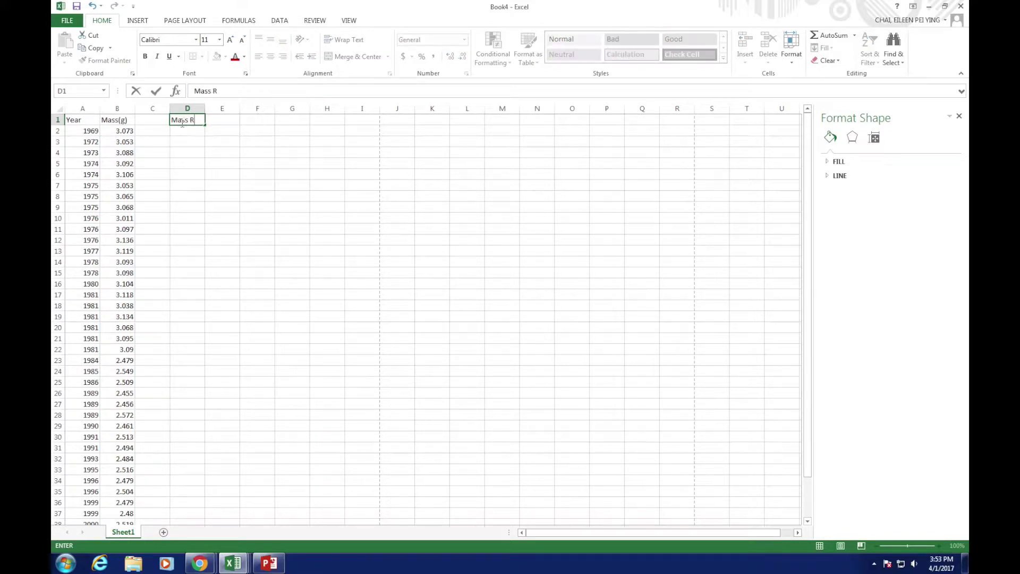
type("ange")
key("Return")
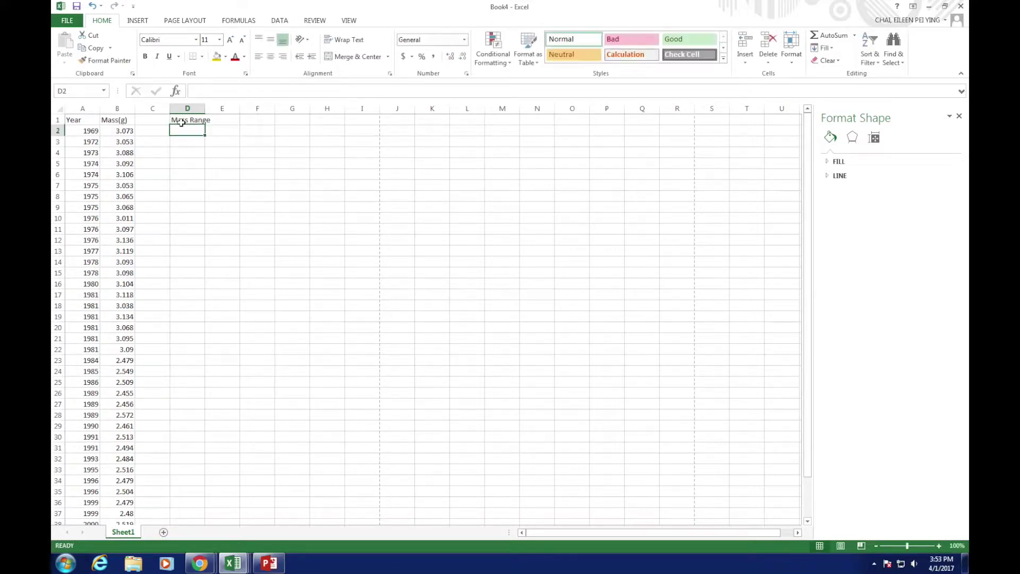
type("=")
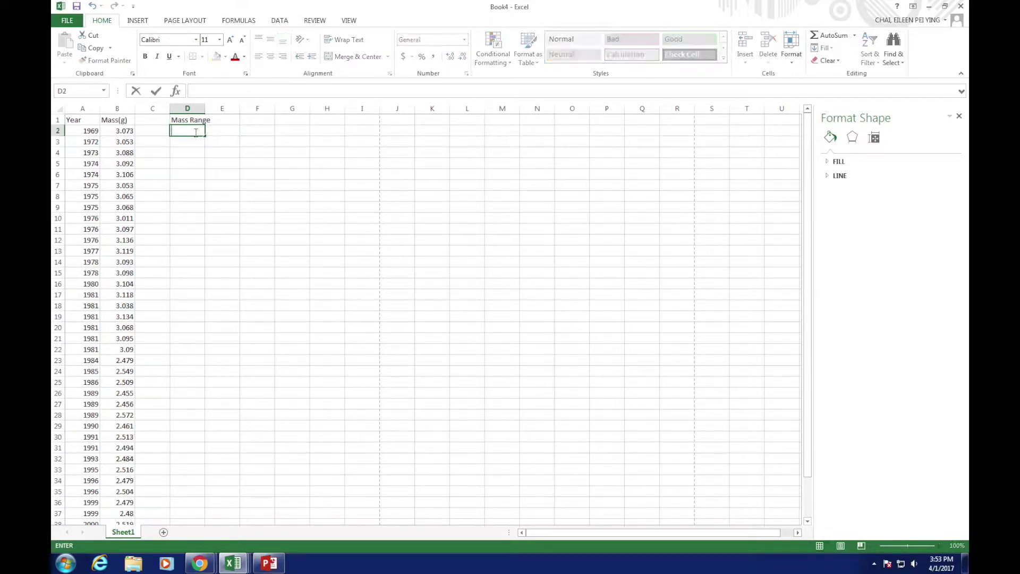
type(".44")
key("Return")
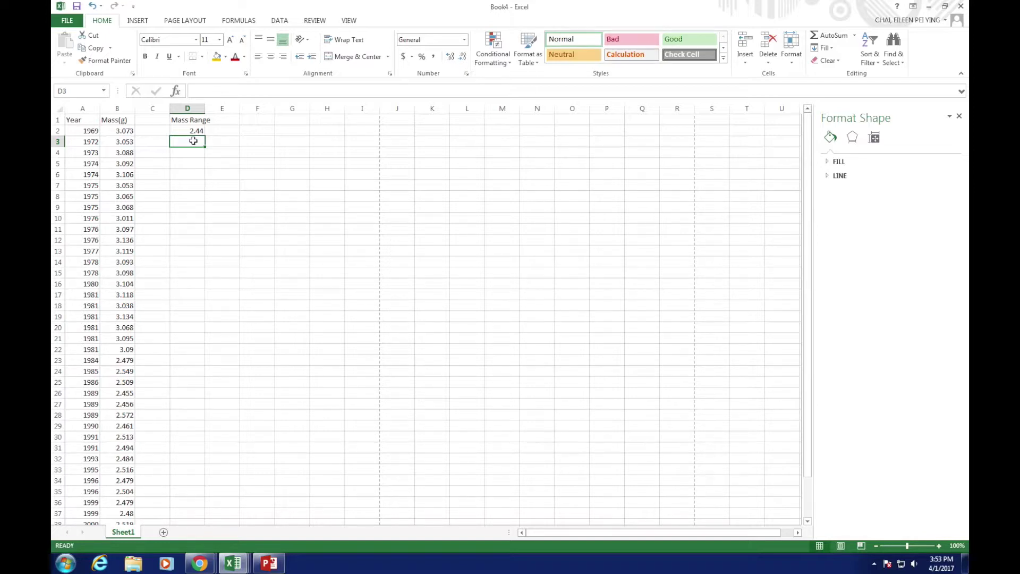
type("=")
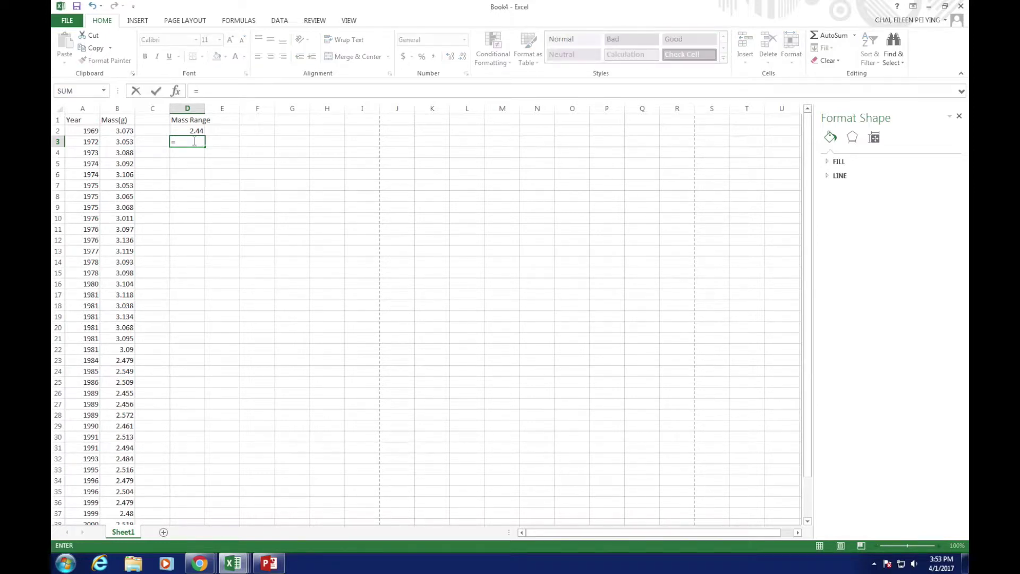
left_click(199, 130)
type("+")
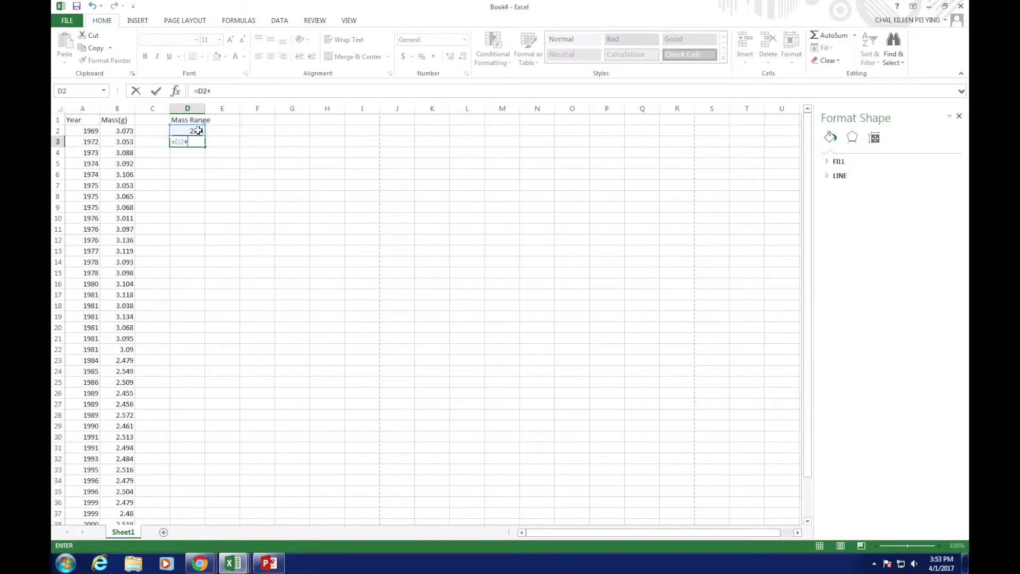
type("0.03")
key("Return")
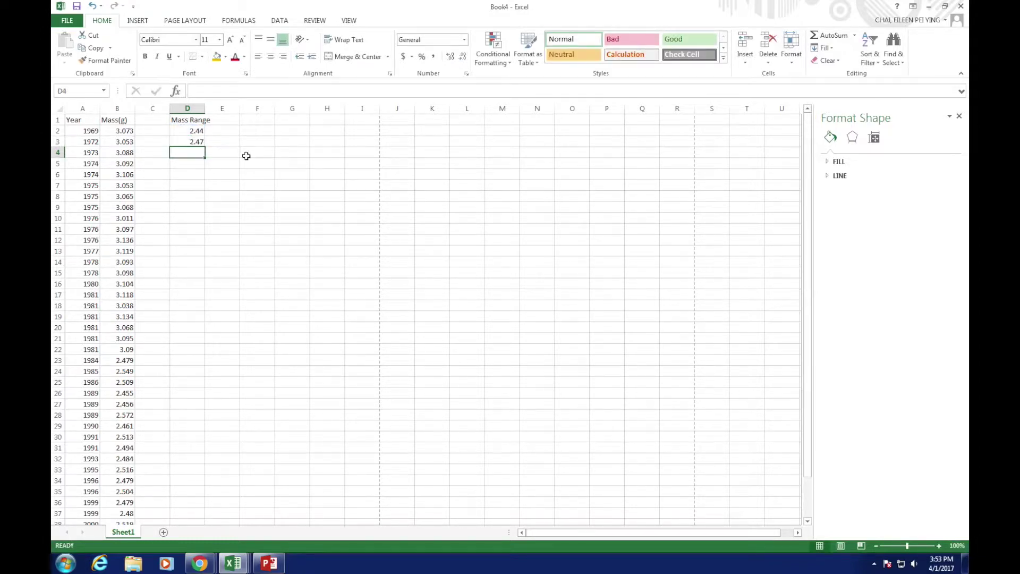
Step: Copy the step formula into D4 and fill it down to D27, reaching 3.19
left_click(198, 142)
right_click(198, 141)
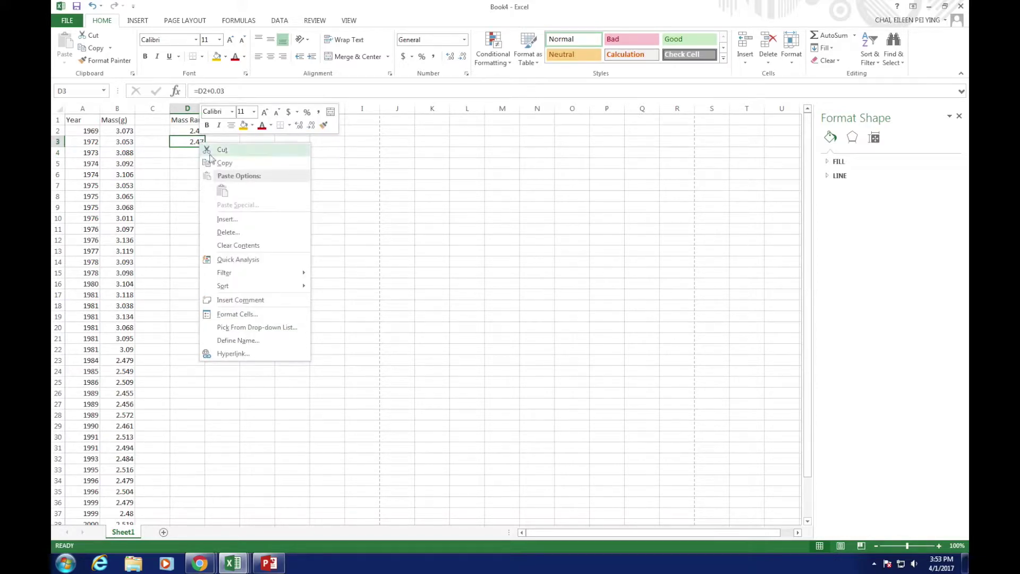
left_click(216, 161)
left_click(191, 153)
right_click(192, 153)
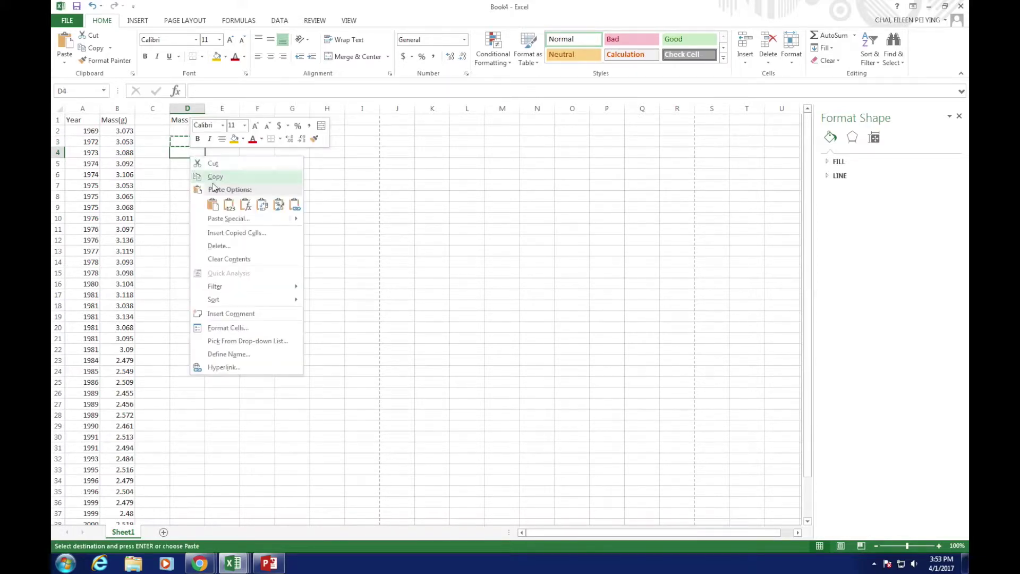
left_click(212, 202)
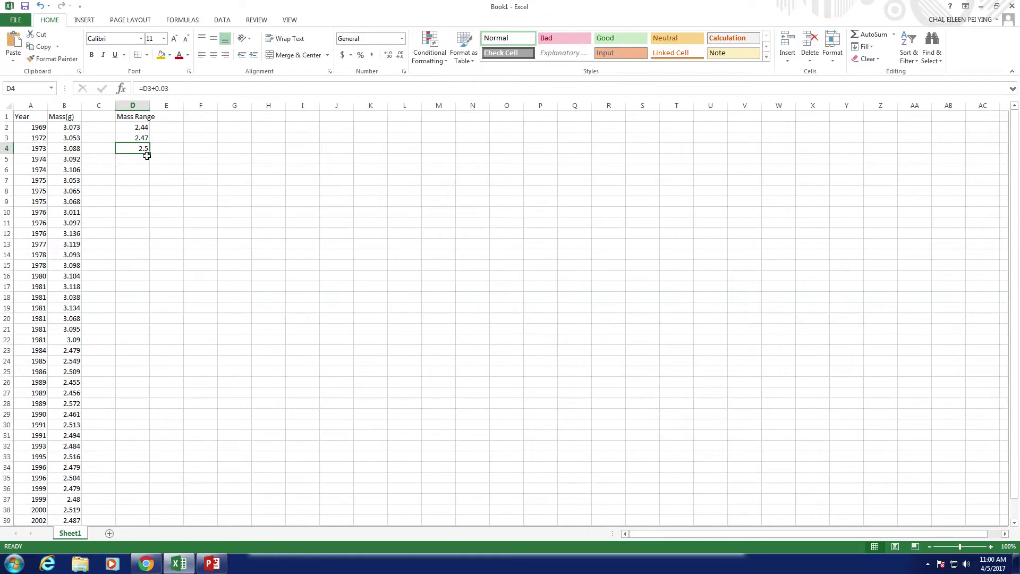
left_click_drag(150, 154, 136, 394)
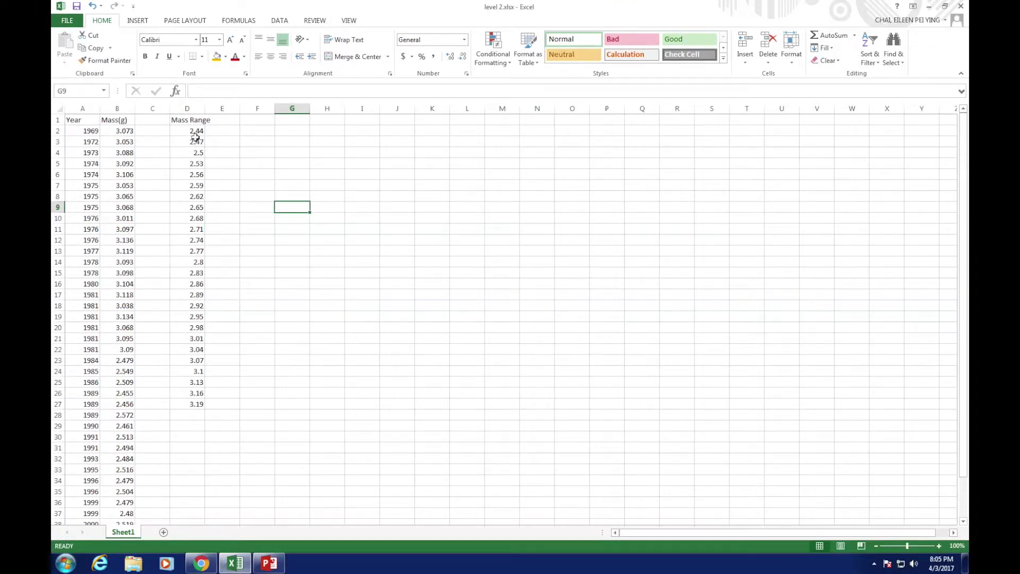
Step: Format the bins in D2:D27 to three decimals, 2.440 through 3.190
left_click_drag(189, 132, 187, 405)
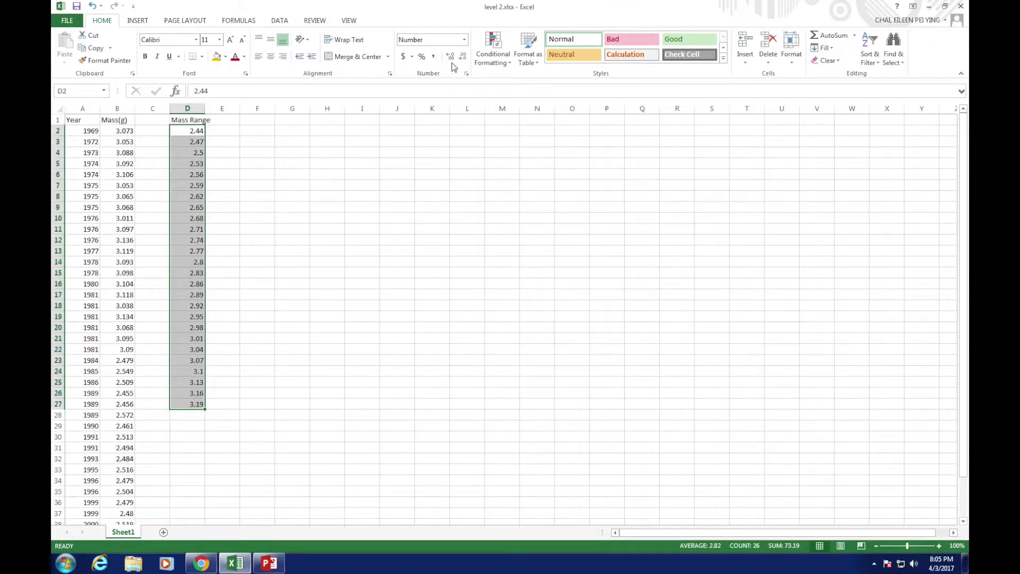
left_click(450, 59)
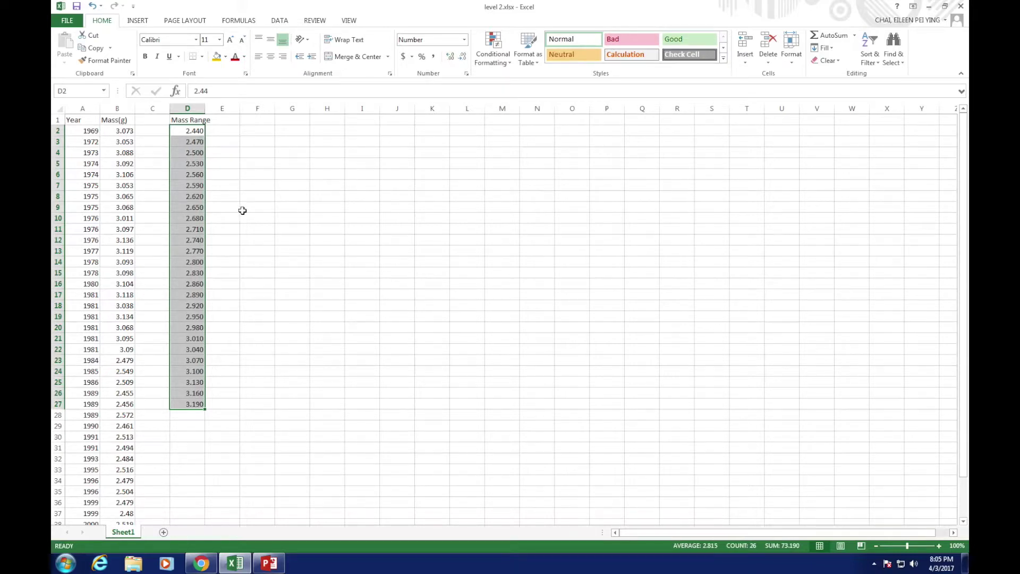
left_click(247, 178)
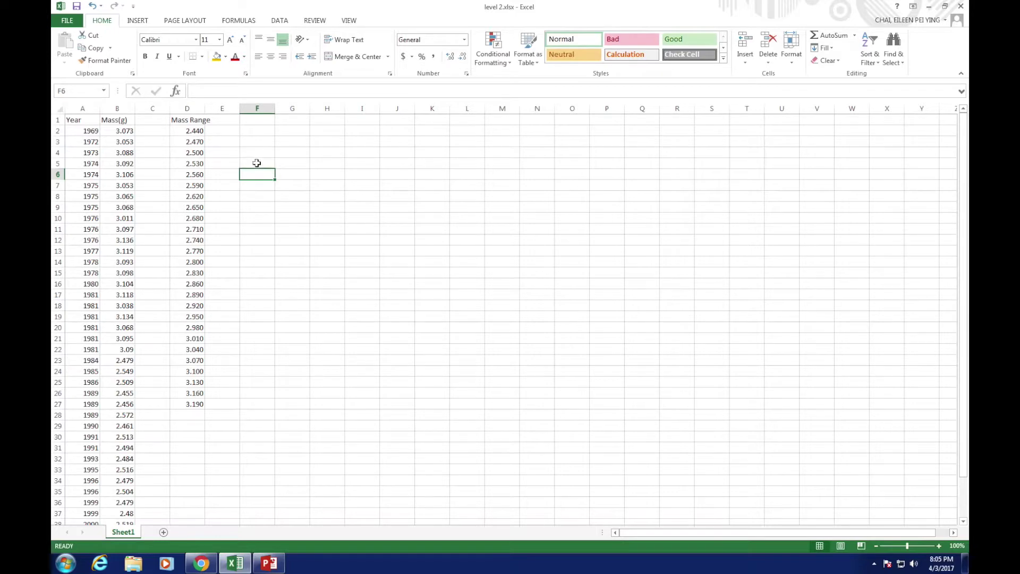
Step: Run the Histogram tool on the column B masses with bins D2:D27 and chart output, to a new sheet
left_click(279, 20)
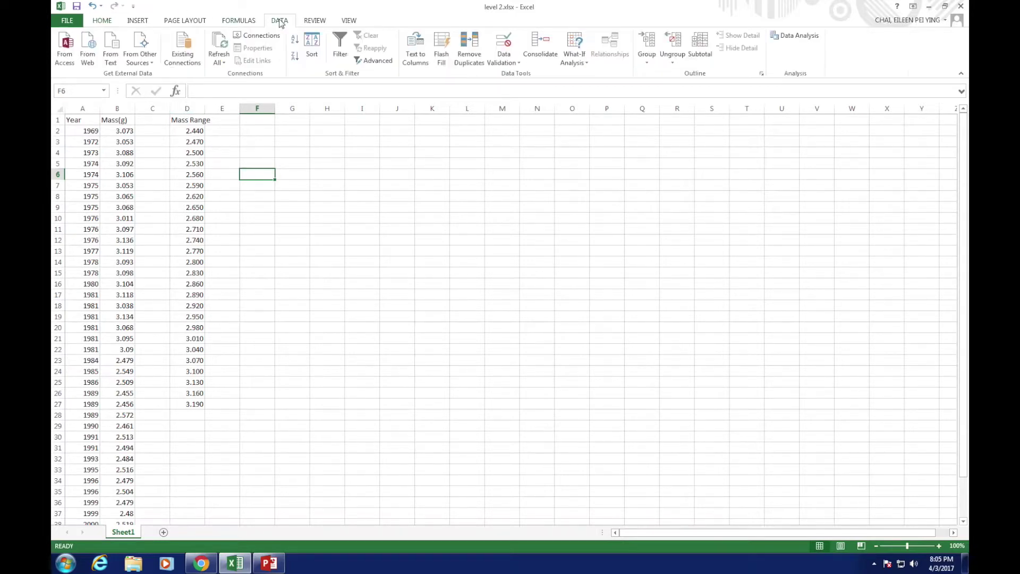
left_click(793, 37)
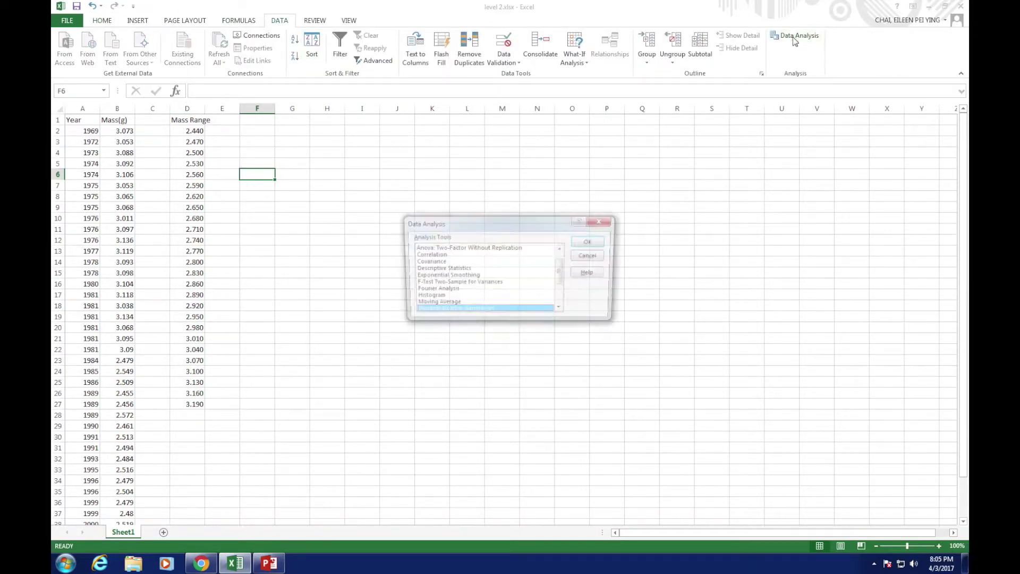
left_click(433, 297)
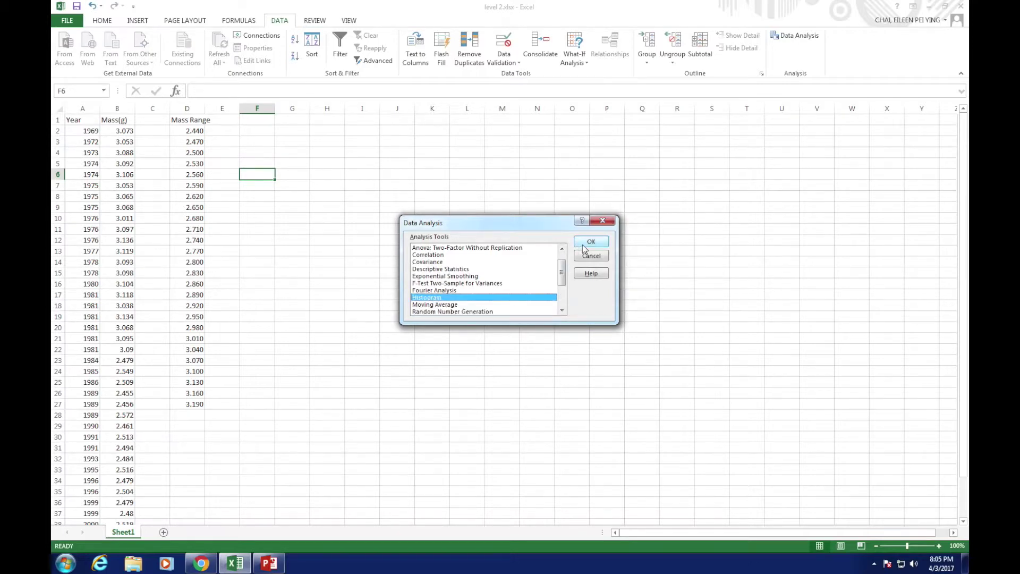
left_click(583, 245)
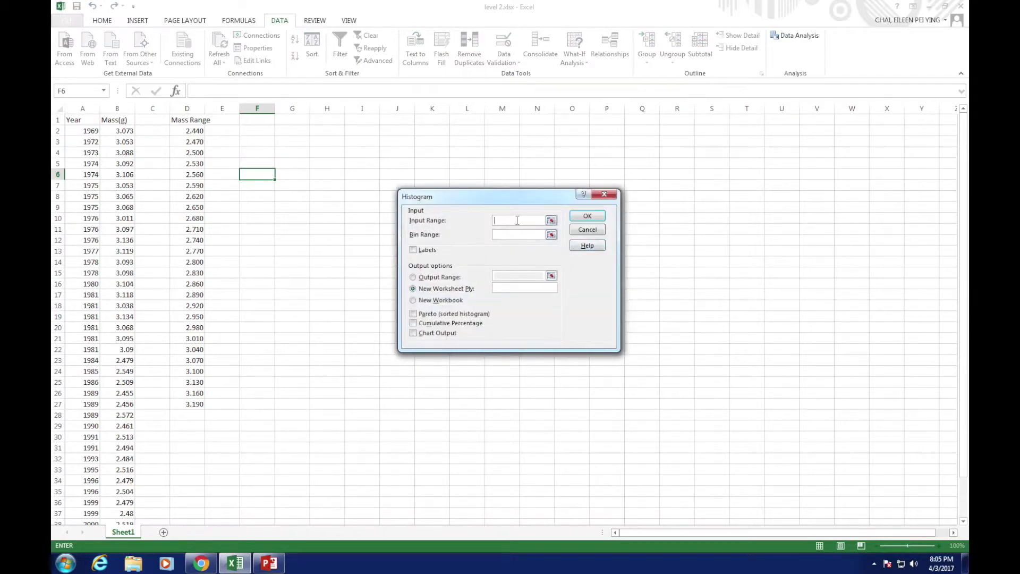
left_click_drag(123, 131, 127, 502)
left_click(536, 234)
scroll(298, 223, "up", 2)
left_click_drag(194, 131, 190, 403)
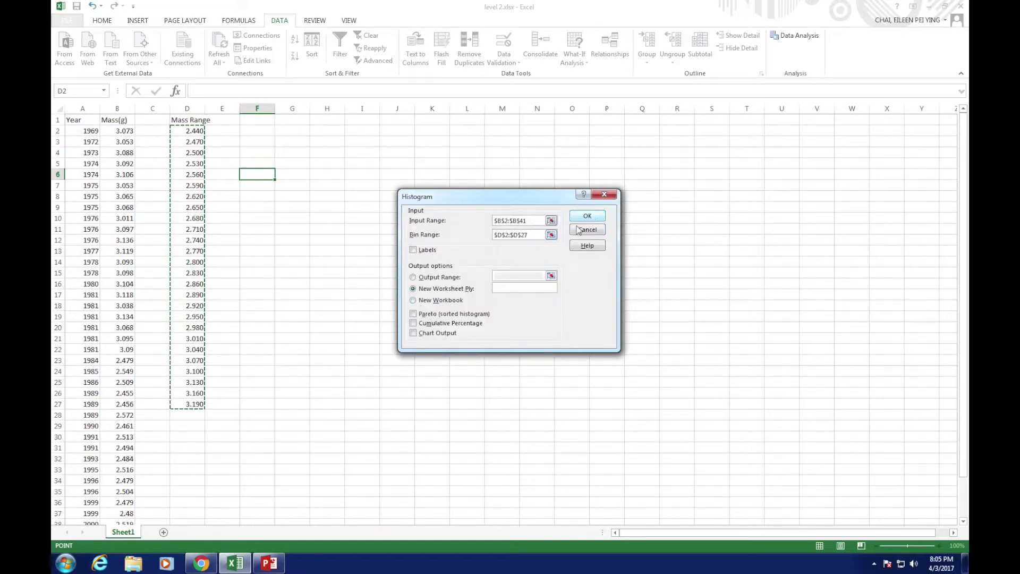
left_click(413, 333)
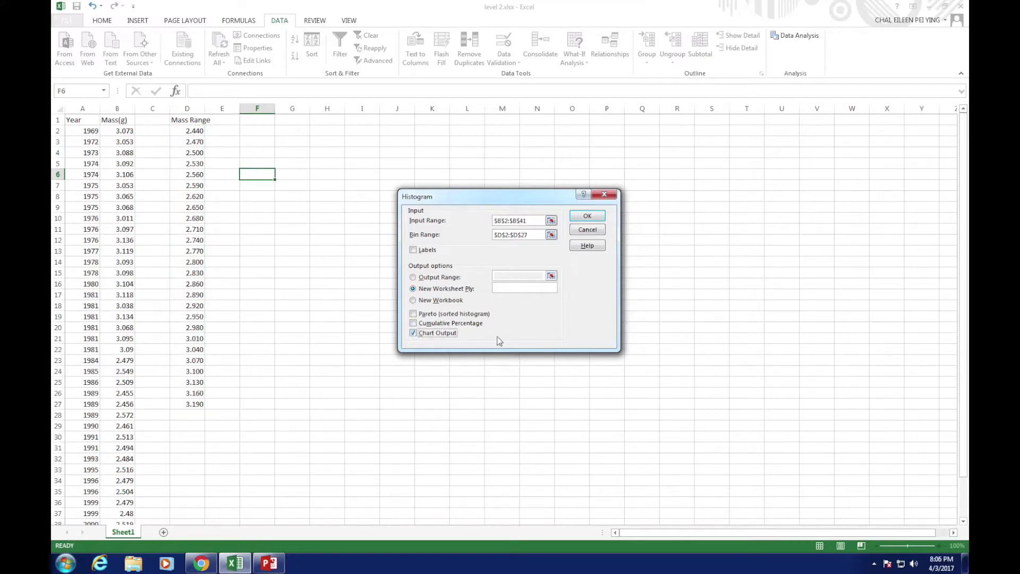
left_click(587, 217)
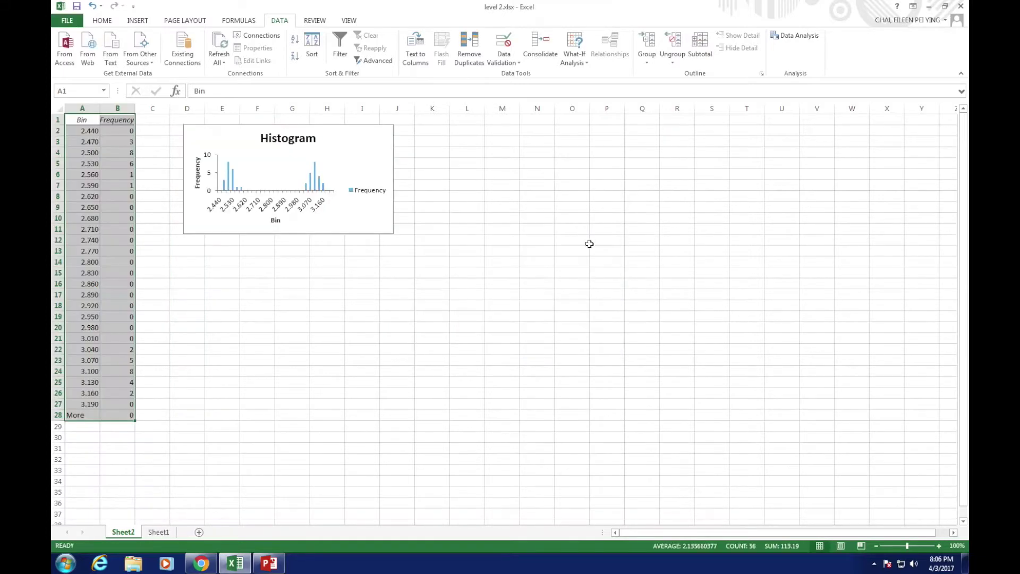
Step: Delete the Frequency legend from the histogram chart so the plot widens
left_click(346, 224)
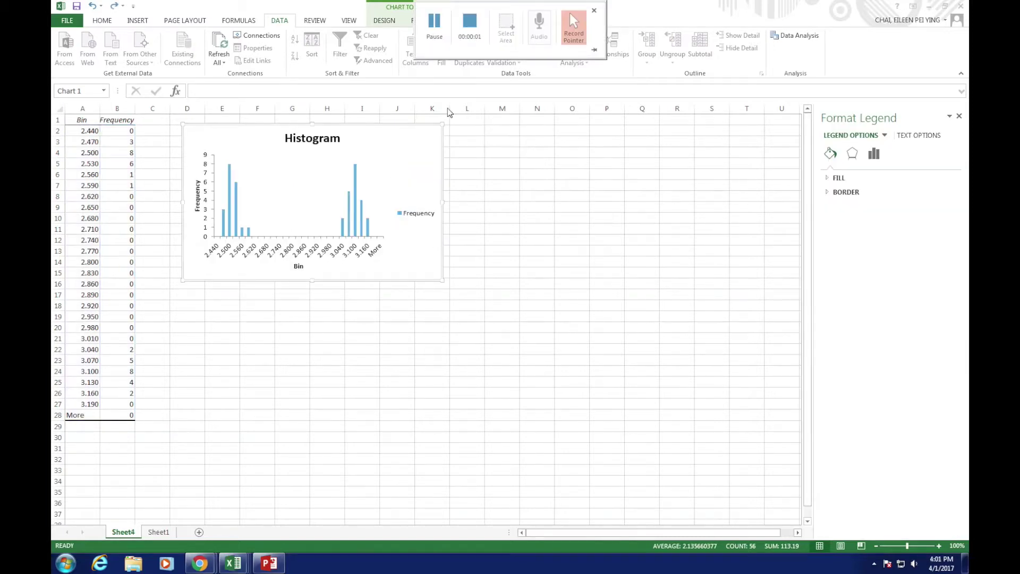
left_click(419, 215)
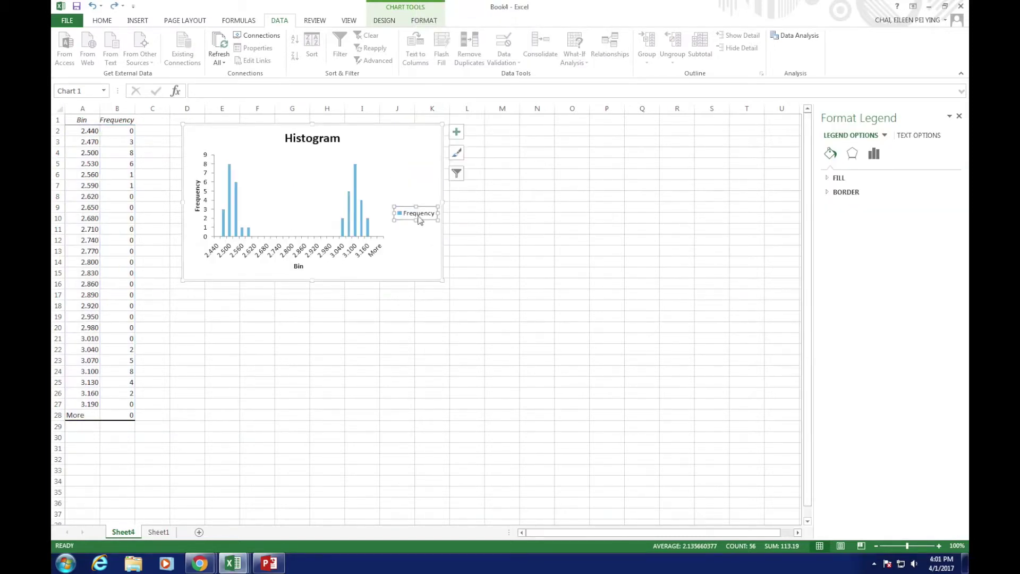
right_click(419, 215)
key("Escape")
key("Delete")
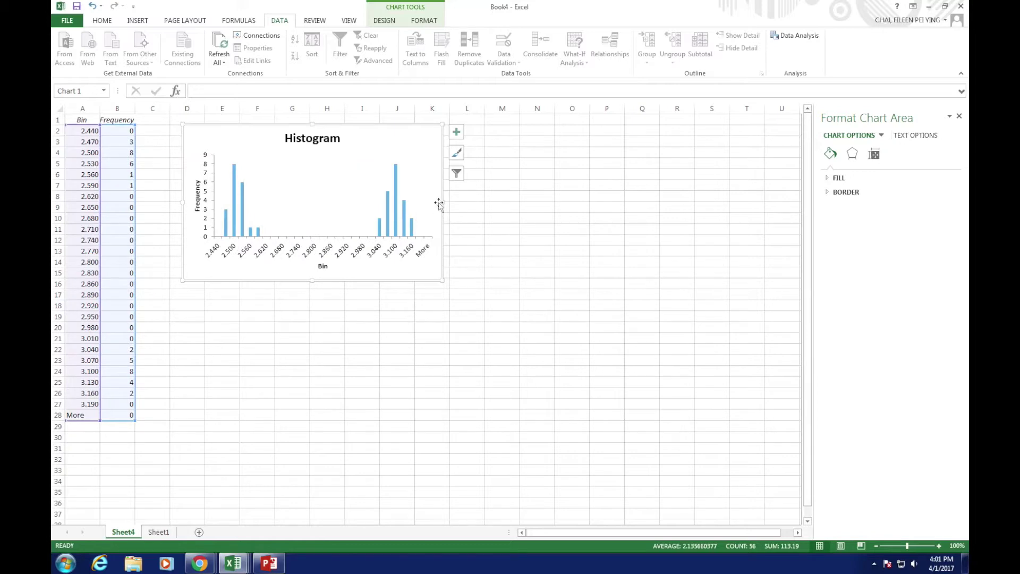
left_click(78, 132)
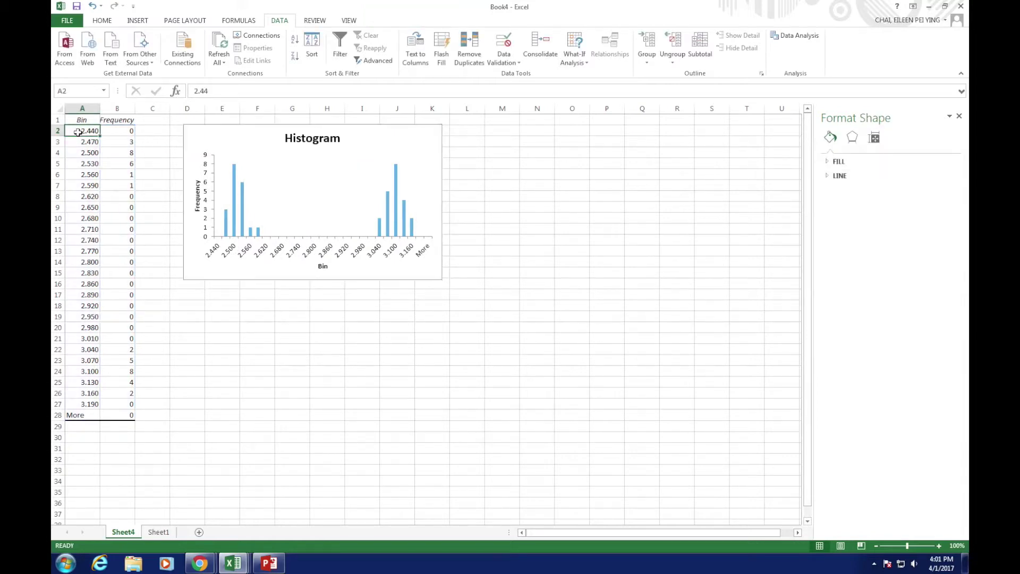
Step: Edit the bins in A2–A4 into the ranges 0-2.440, 2.441-2.470 and 2.471-2.5
double_click(78, 131)
type("0-")
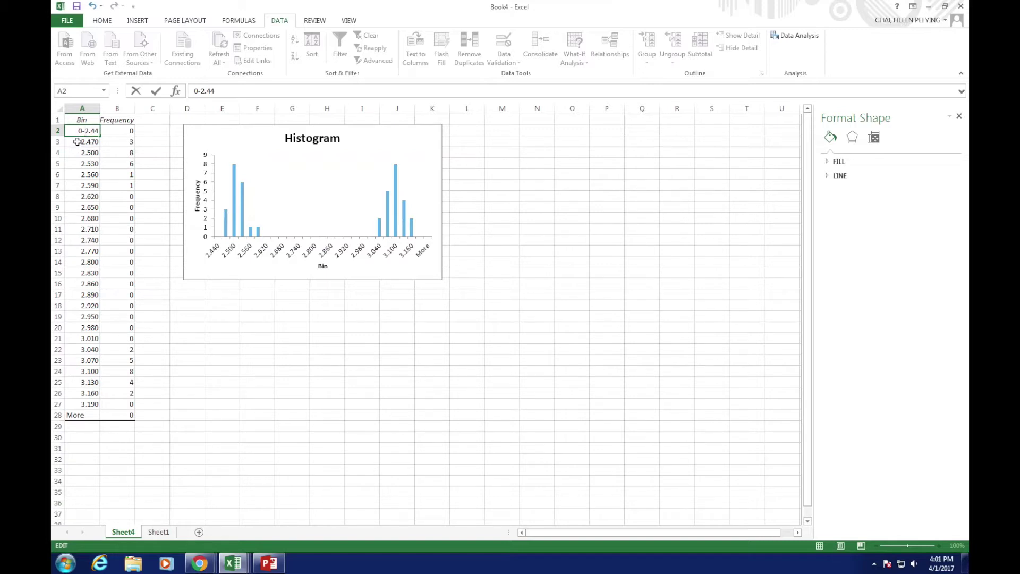
double_click(77, 142)
type("2.4")
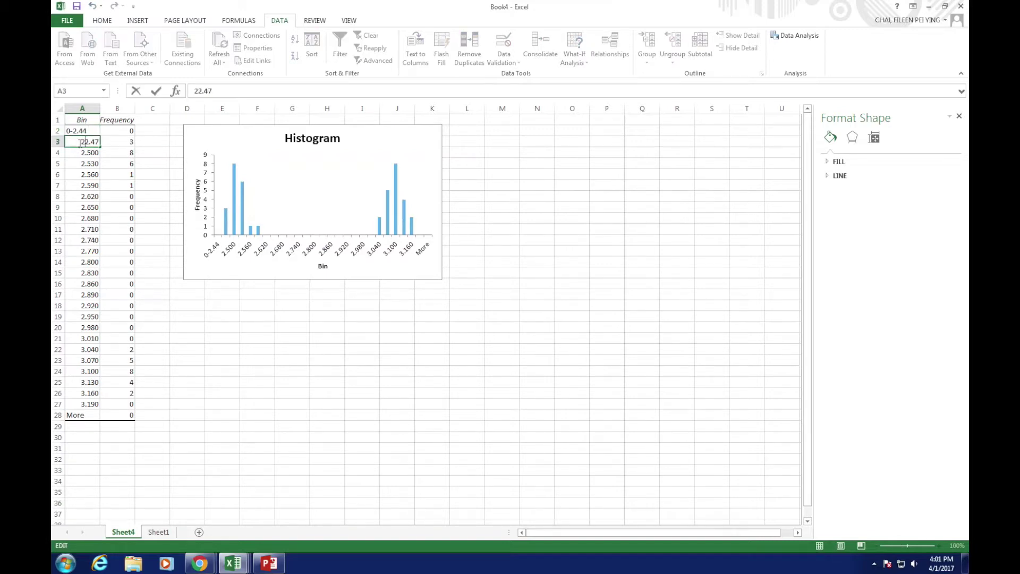
type("41-")
double_click(98, 156)
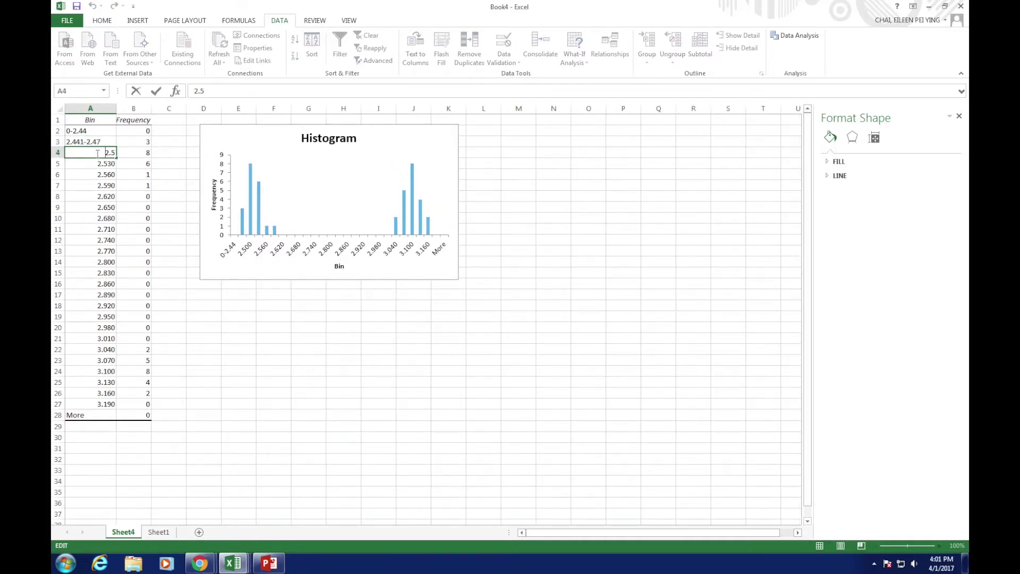
type("2.471-")
left_click(90, 166)
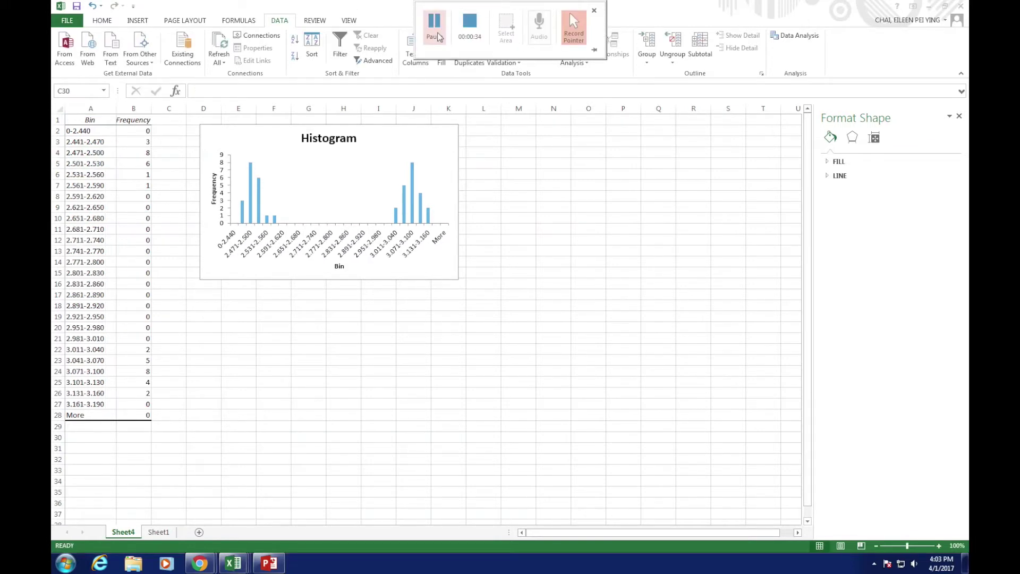
left_click(350, 140)
Step: Retitle the chart 'Mass Distribution of US Pennies'
left_click(351, 140)
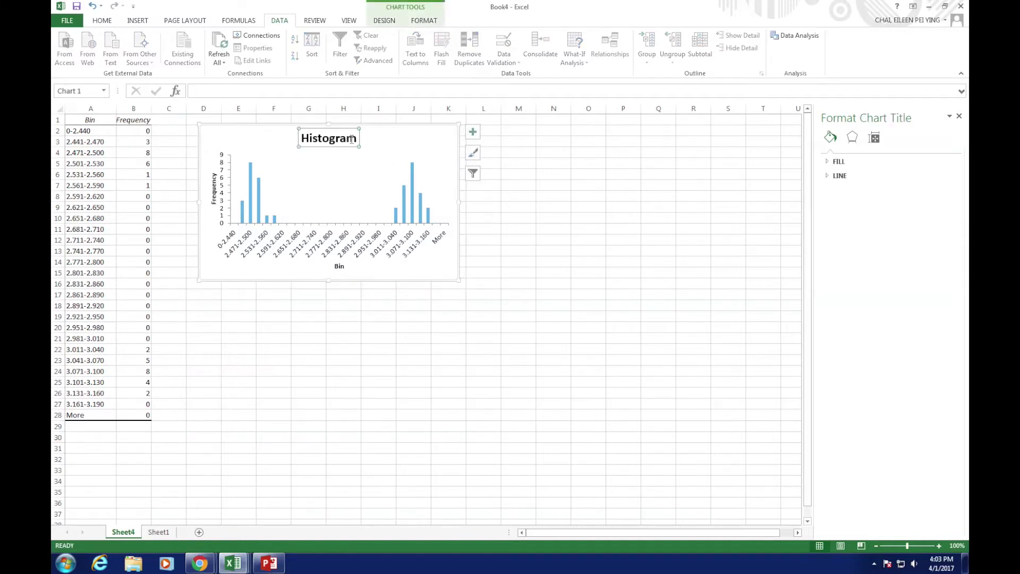
left_click_drag(351, 140, 304, 145)
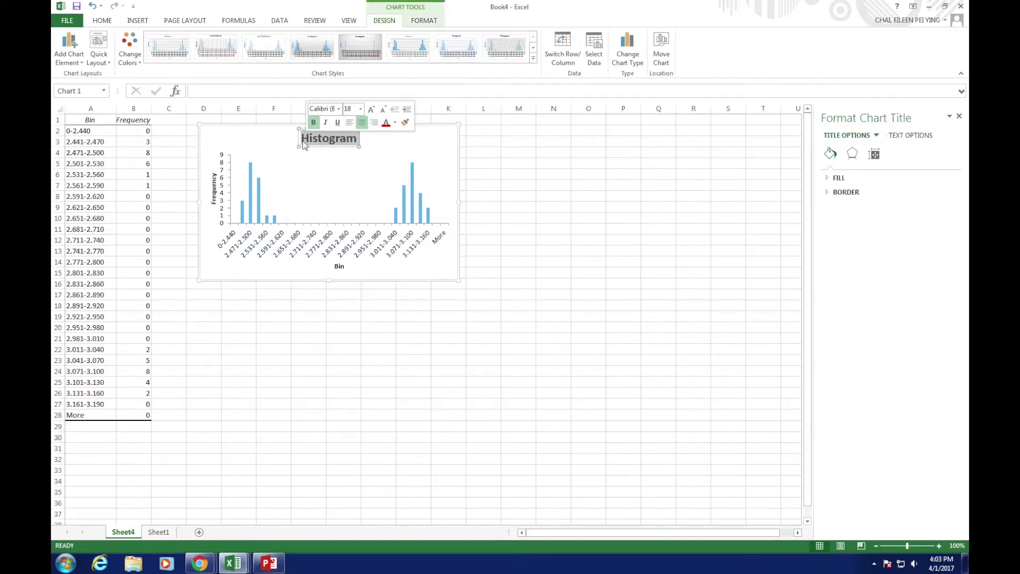
type("Mass Dis")
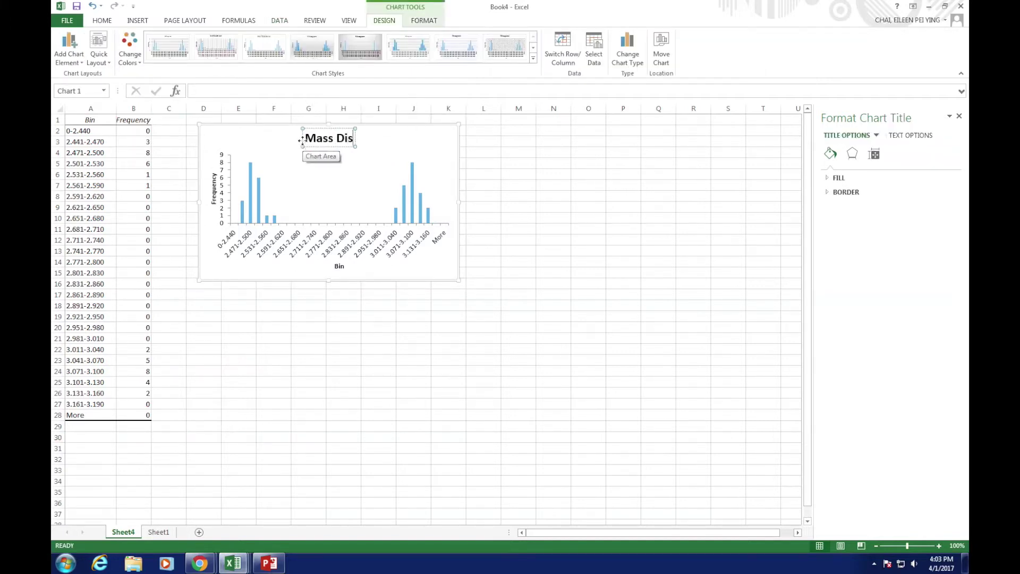
type("tribution")
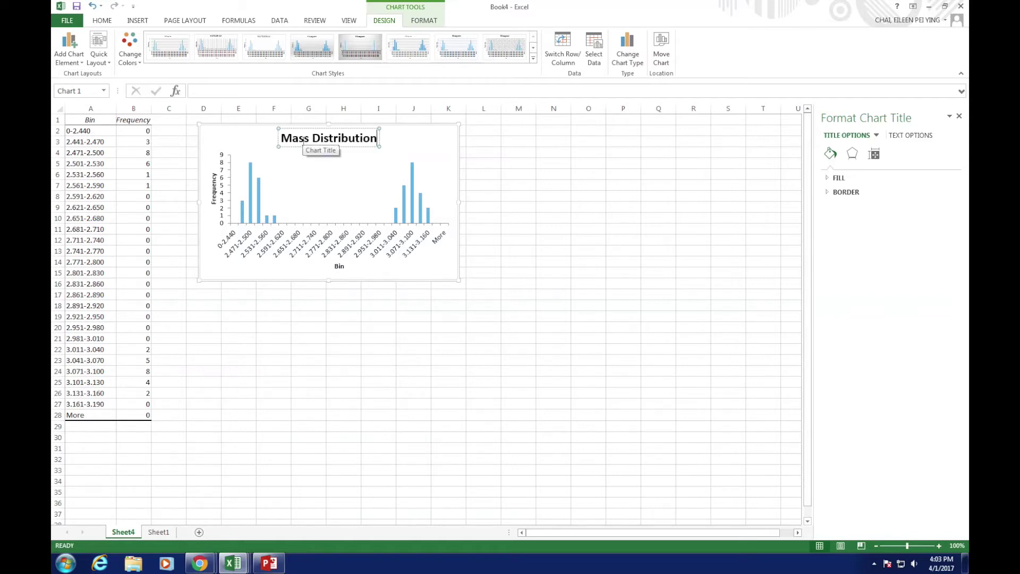
type(" of US Penn")
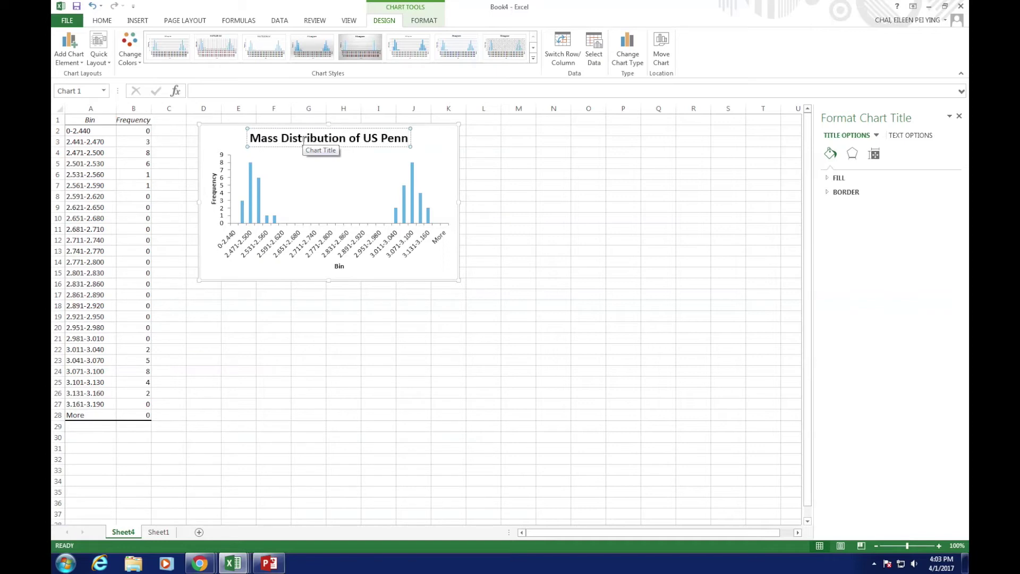
type("ies")
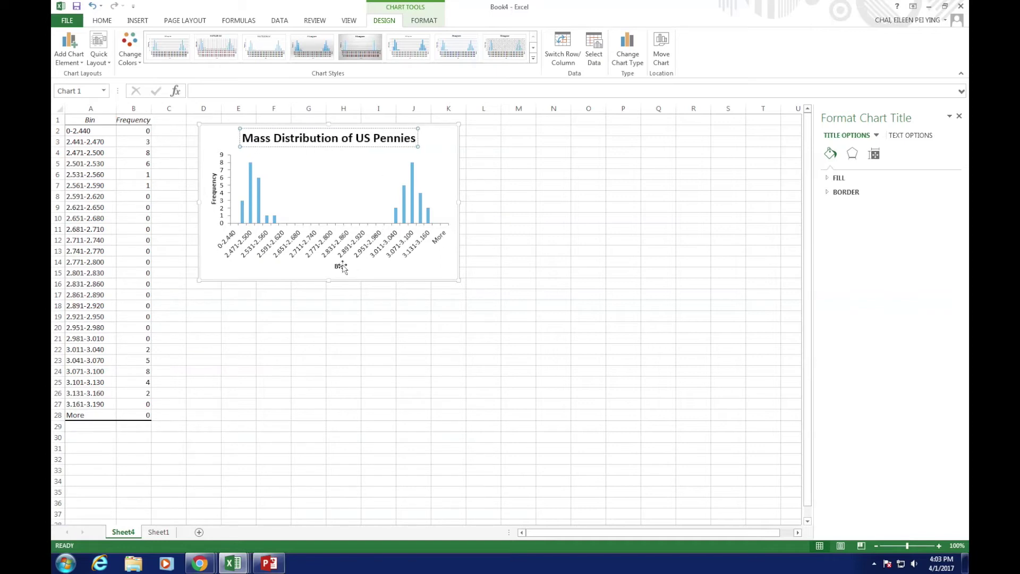
Step: Rename the horizontal axis title 'Mass Range (g)' and the vertical one 'Number of Pennies'
left_click(342, 268)
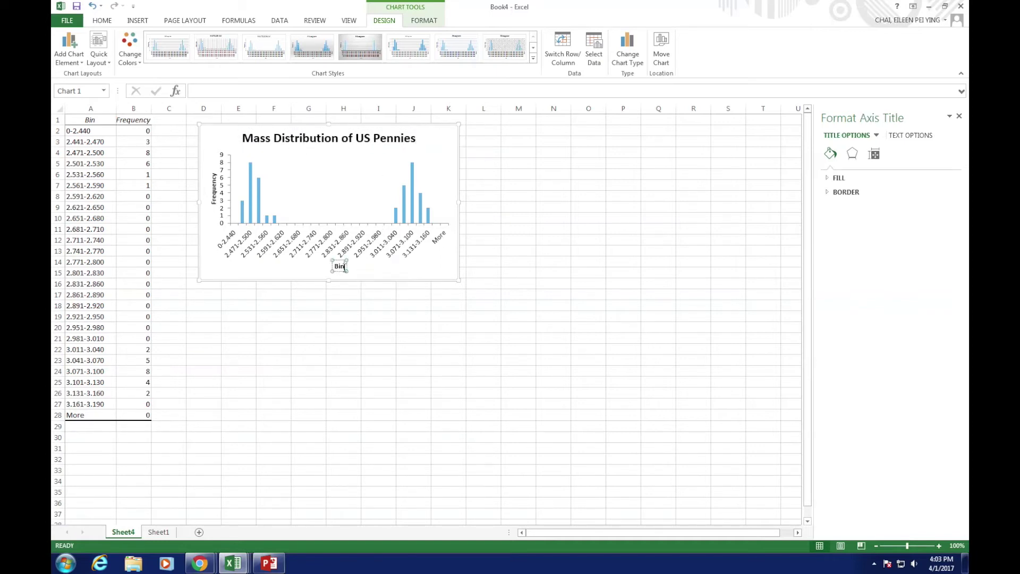
double_click(341, 267)
type("Mass Range (g)")
left_click(214, 189)
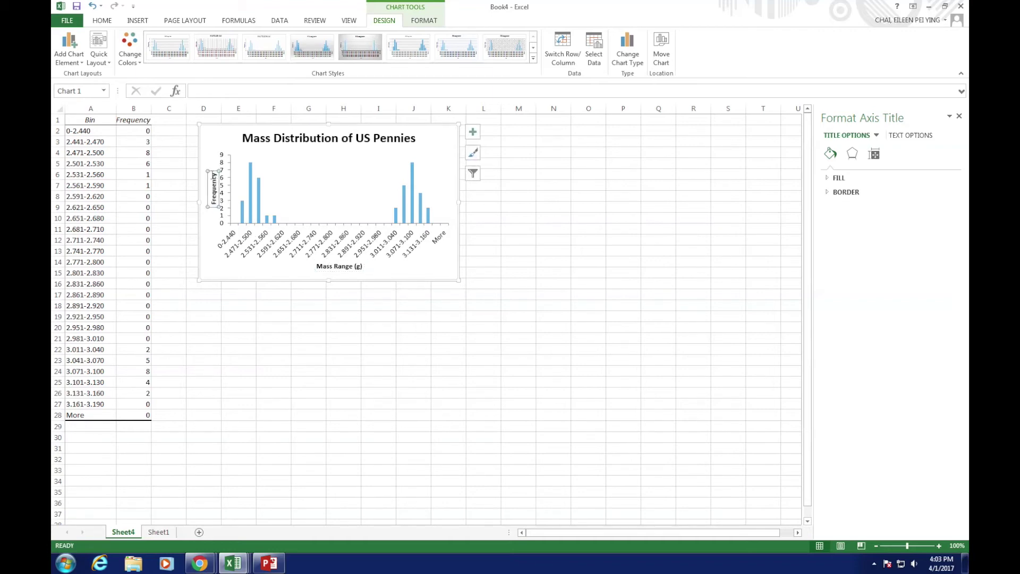
double_click(214, 189)
type("Number of Pennies")
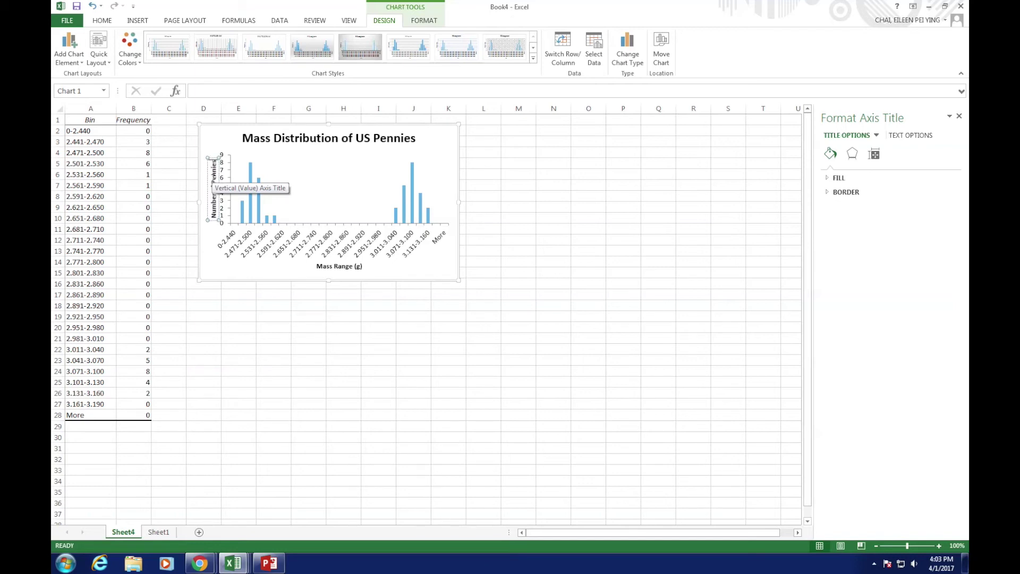
left_click(391, 295)
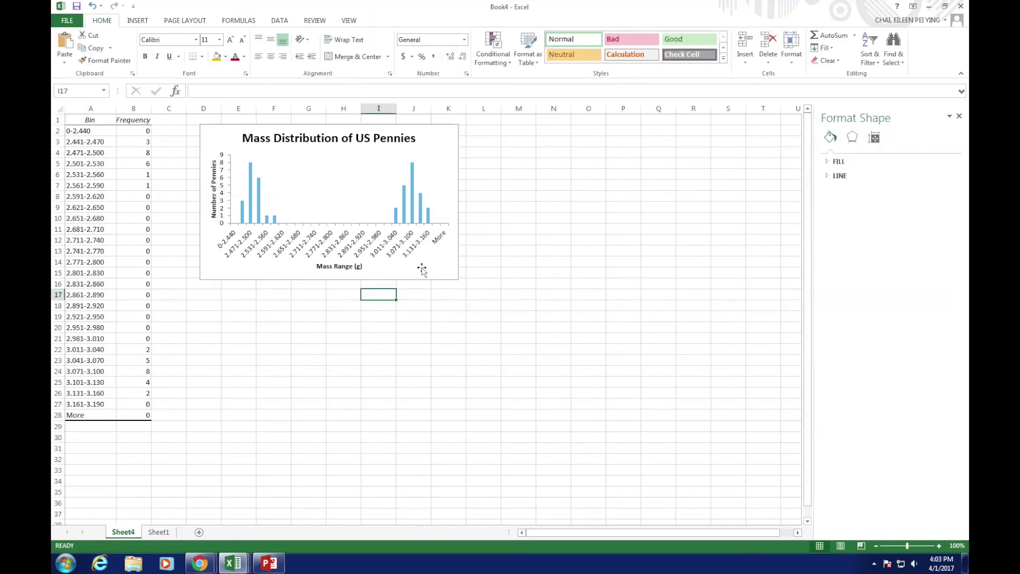
Step: Enlarge the histogram by dragging its corner so all mass-range axis labels fit
left_click(442, 274)
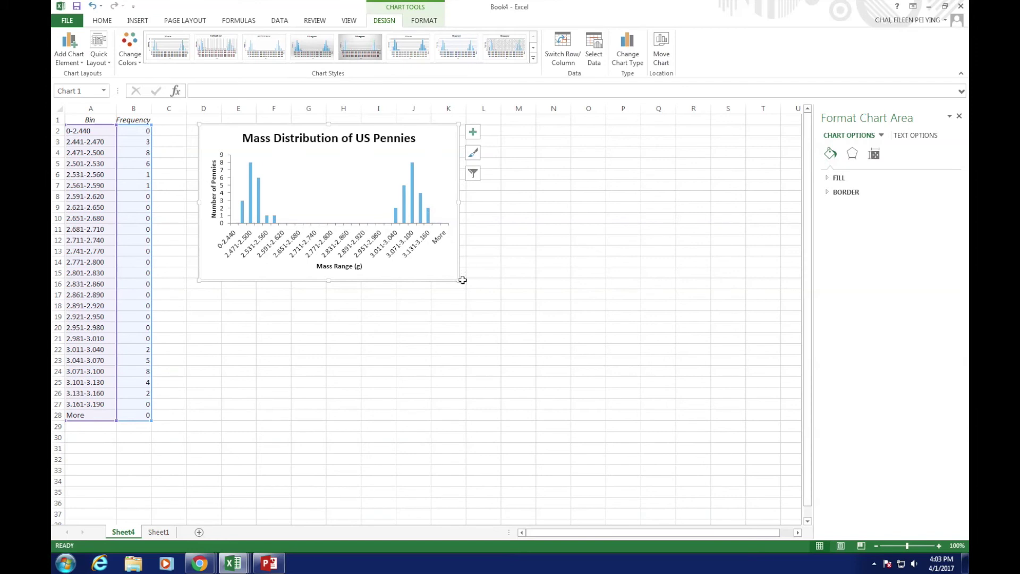
left_click_drag(460, 280, 488, 286)
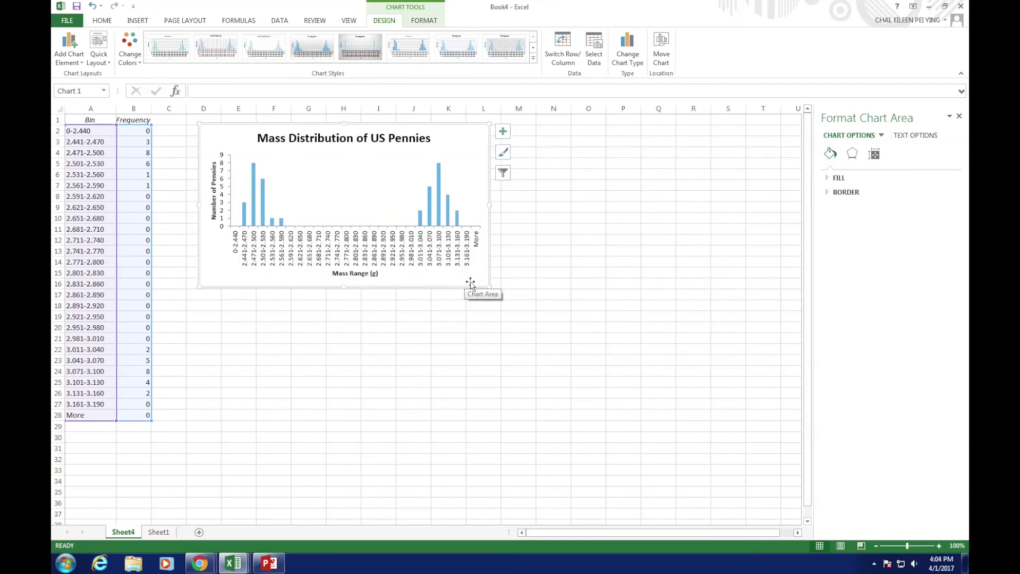